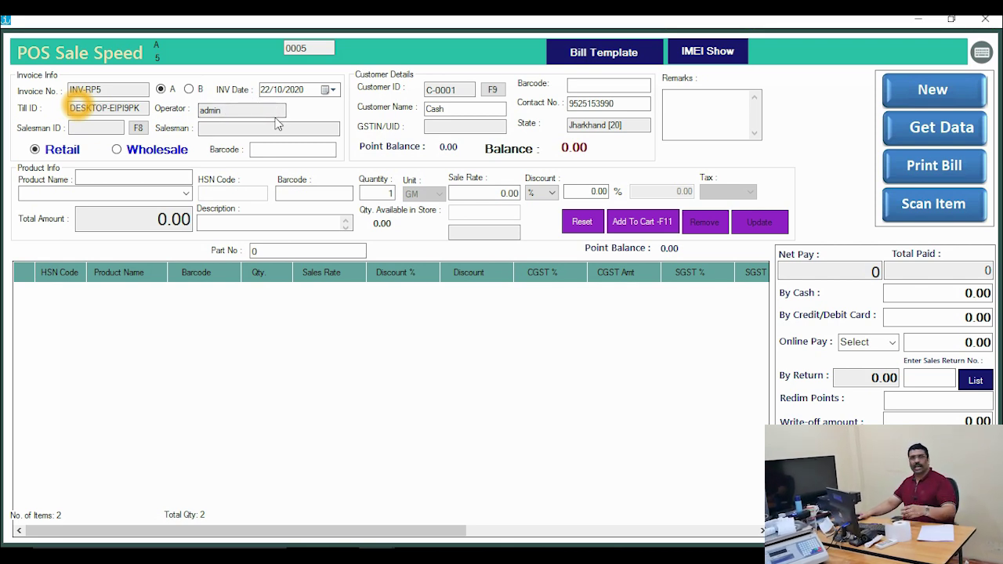
pyautogui.click(396, 53)
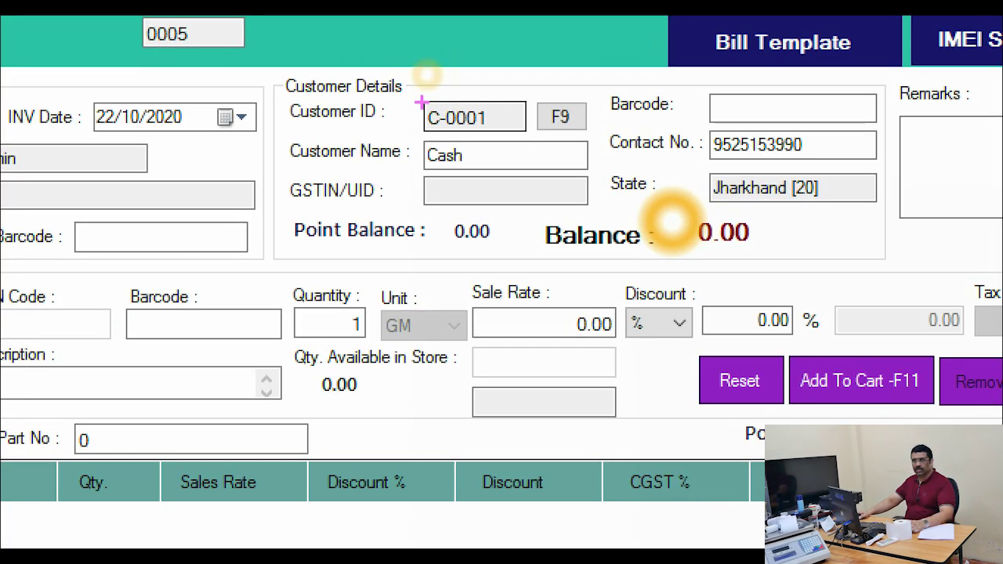
pyautogui.moveTo(381, 54)
pyautogui.mouseDown()
pyautogui.moveTo(554, 205)
pyautogui.moveTo(873, 202)
pyautogui.moveTo(892, 221)
pyautogui.mouseUp()
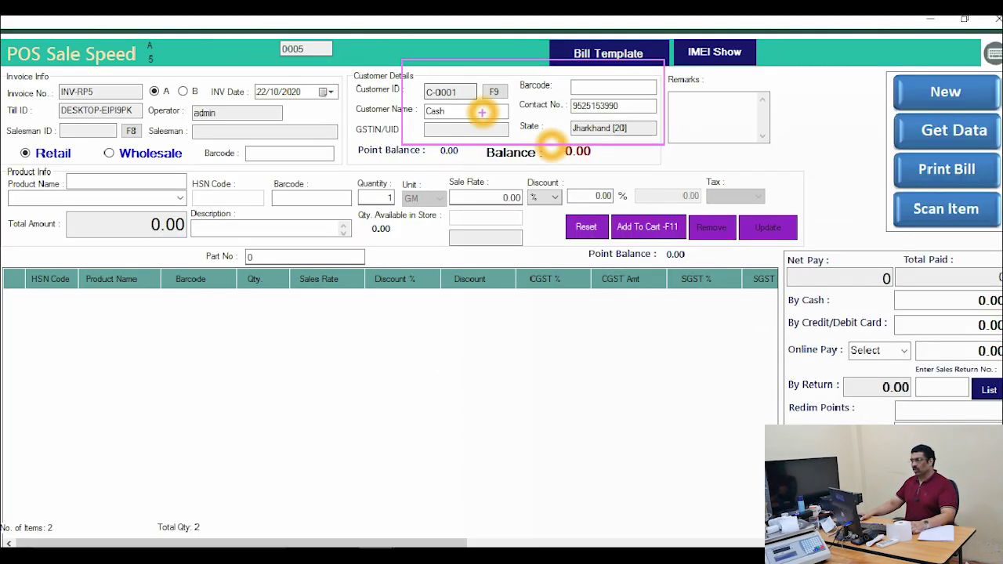
# Start a new customer entry from the customer list and enter the customer's name and the city vaikom
pyautogui.click(494, 92)
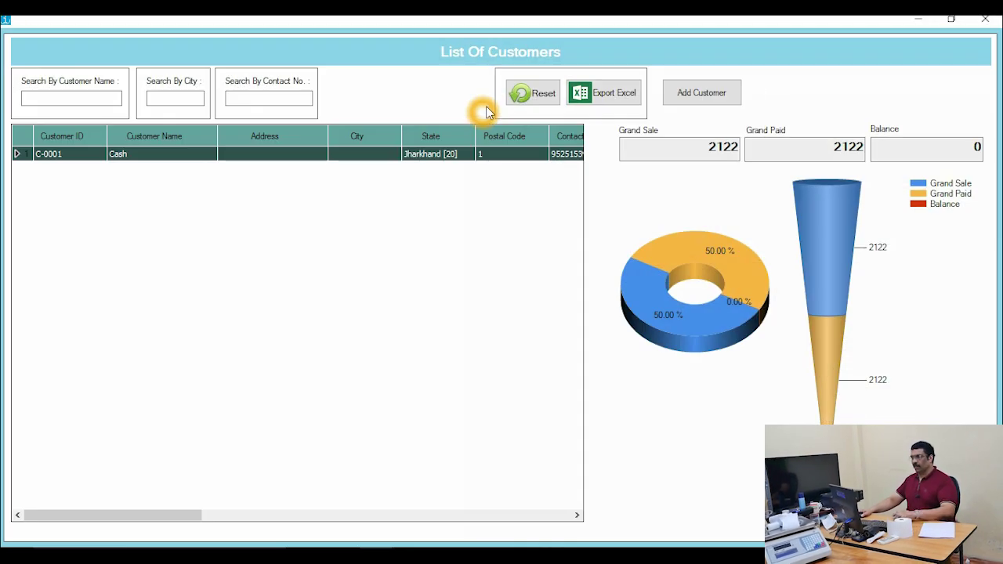
pyautogui.click(709, 94)
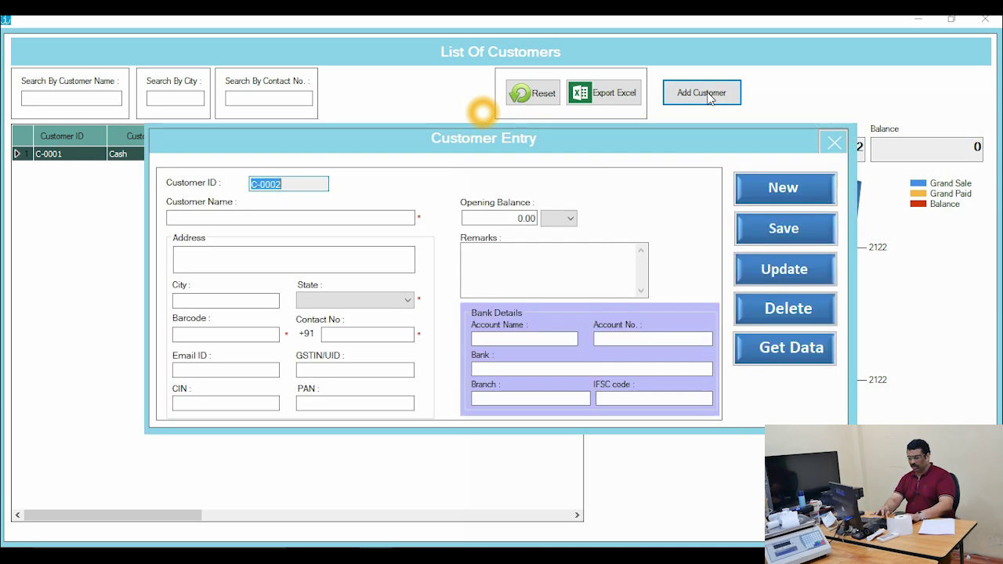
pyautogui.click(276, 218)
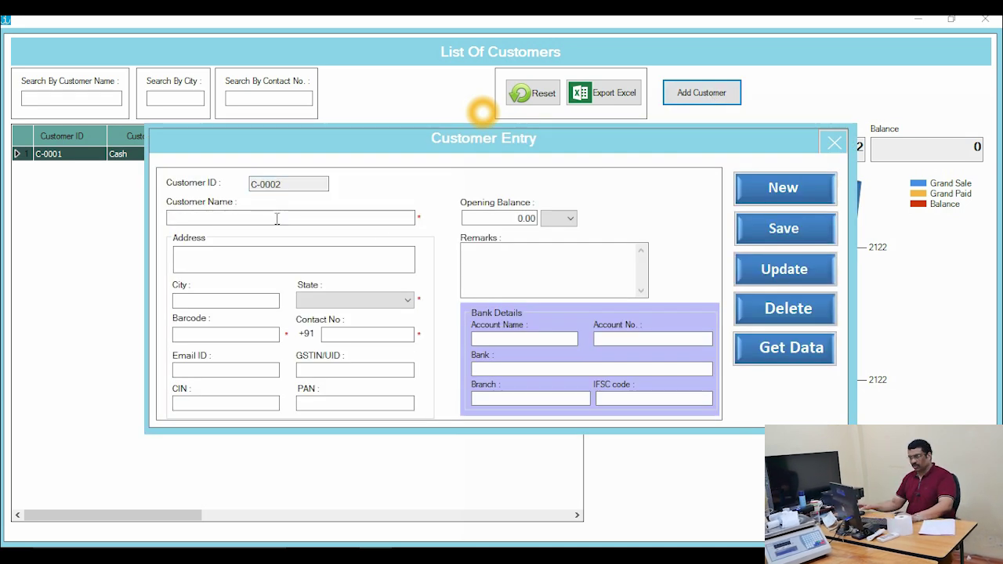
pyautogui.write('Suresh')
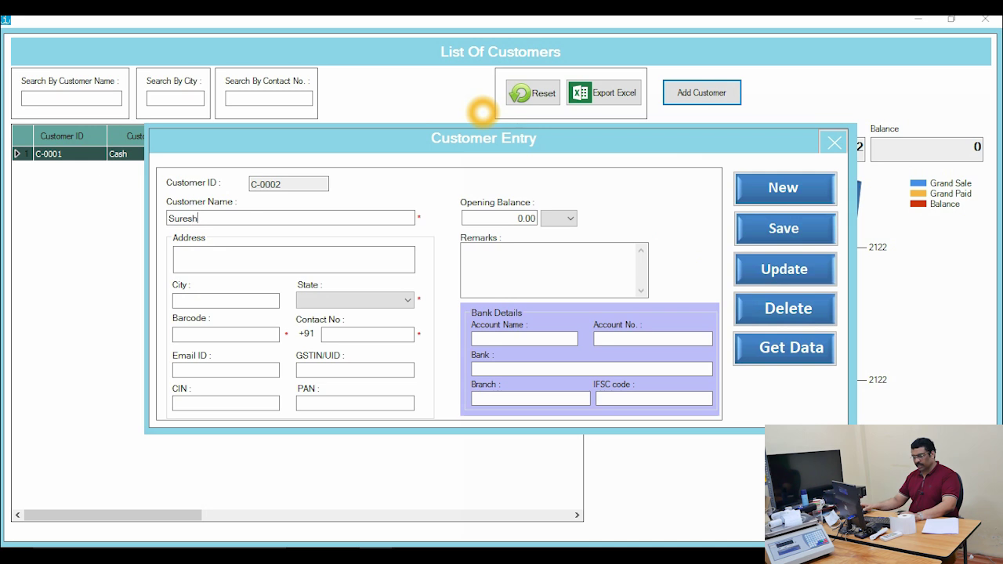
pyautogui.click(267, 251)
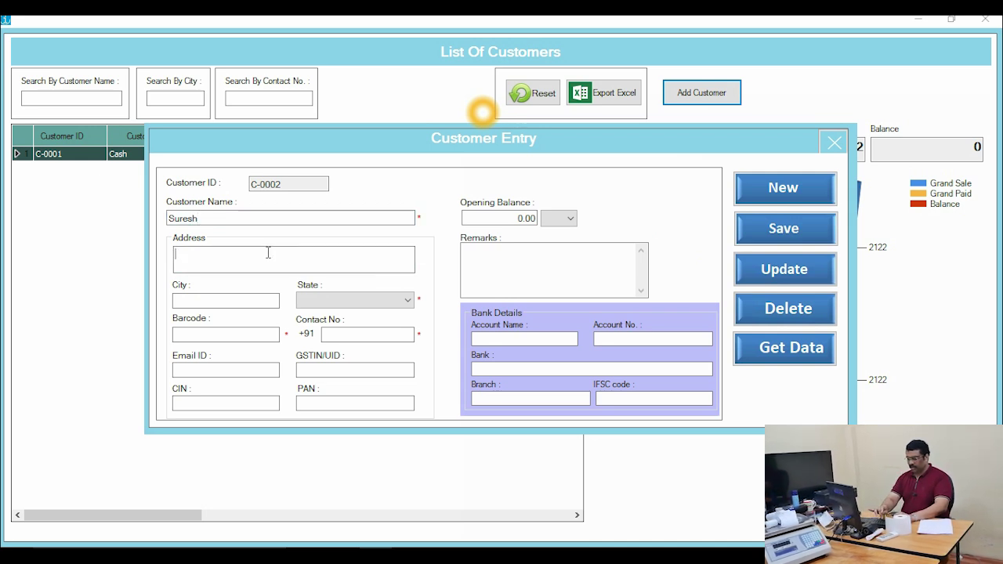
pyautogui.click(248, 300)
pyautogui.write('vaikom')
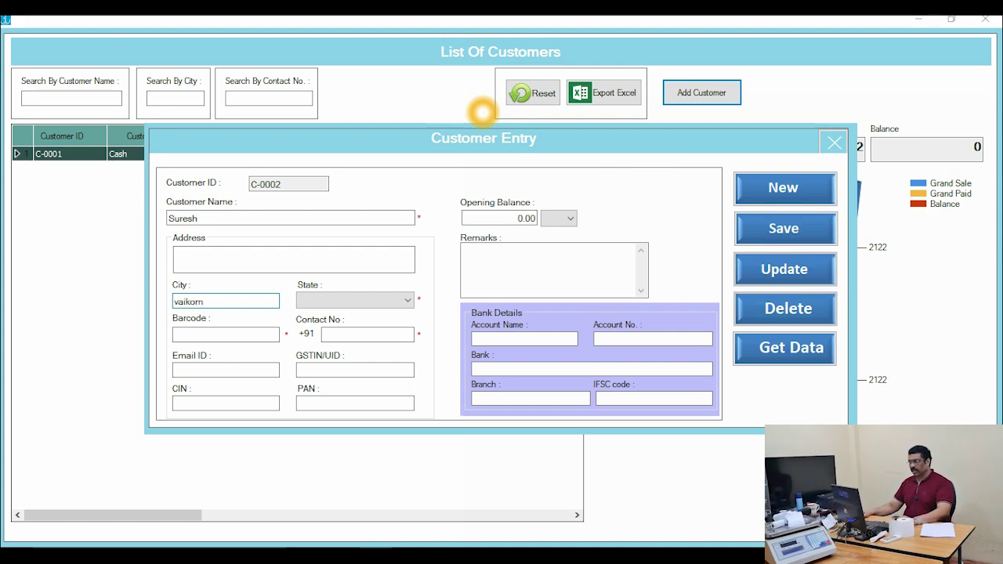
# Set the new customer's state to Kerala [32] and enter the contact number
pyautogui.click(390, 300)
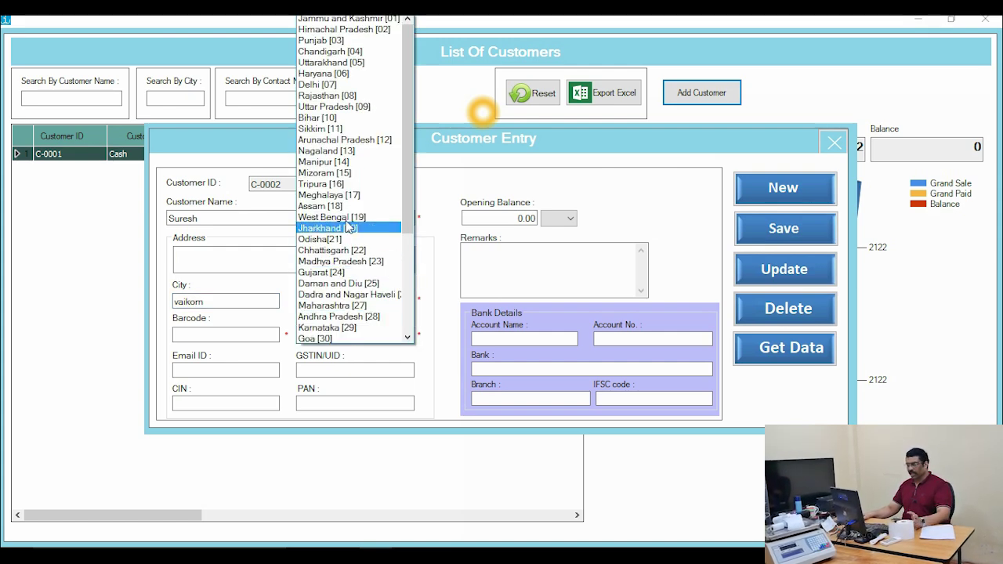
pyautogui.scroll(-5, 350, 235)
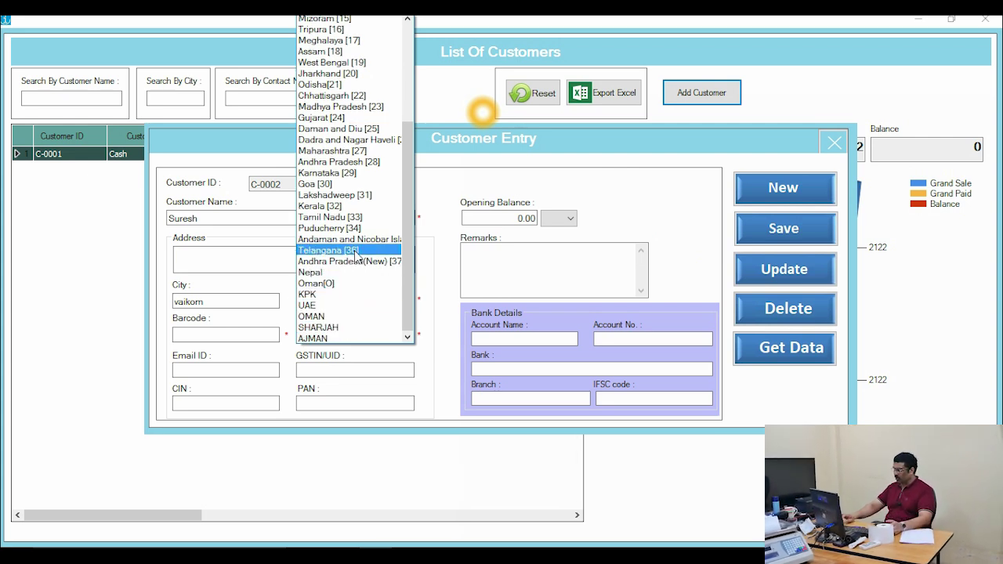
pyautogui.click(333, 206)
pyautogui.click(357, 335)
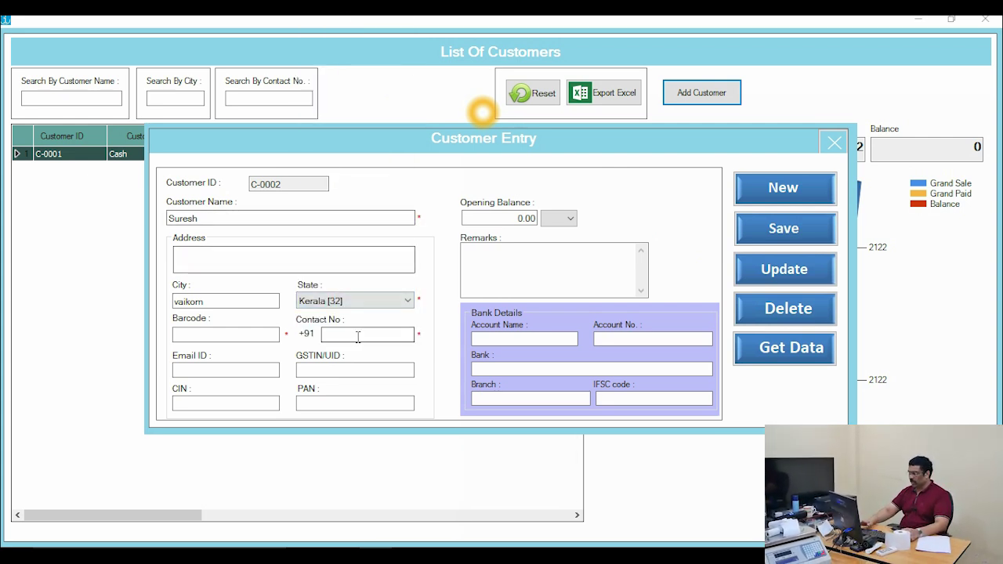
pyautogui.write('8888')
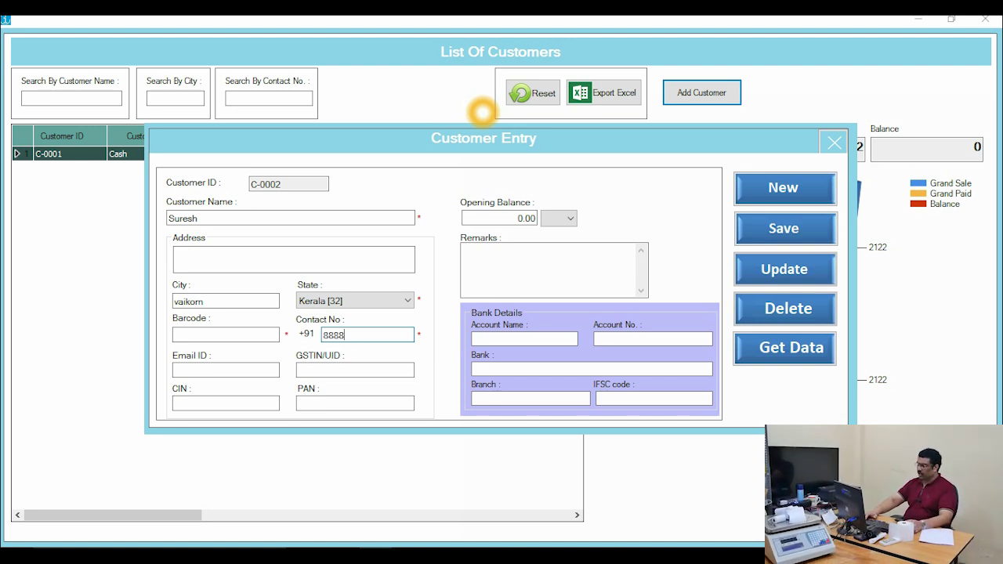
# Set the new customer's barcode to 1223 and enter the GSTIN/UID
pyautogui.click(188, 332)
pyautogui.write('1223')
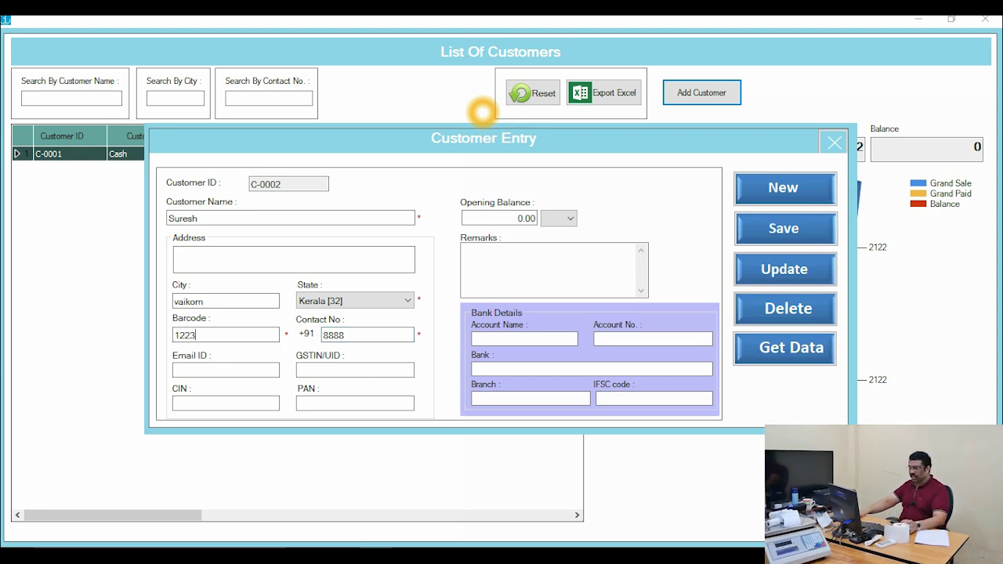
pyautogui.click(308, 368)
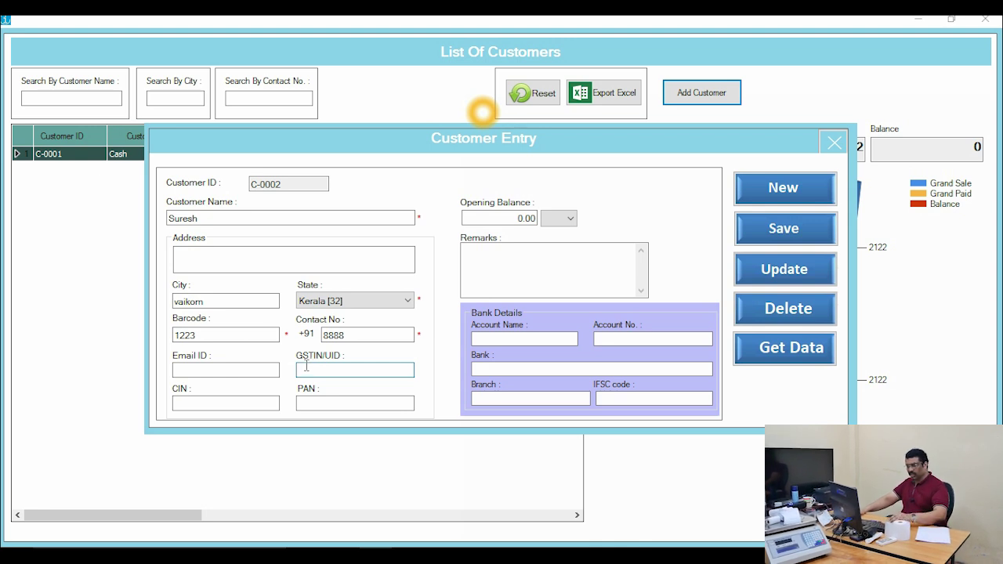
pyautogui.write('78867HTRGRT')
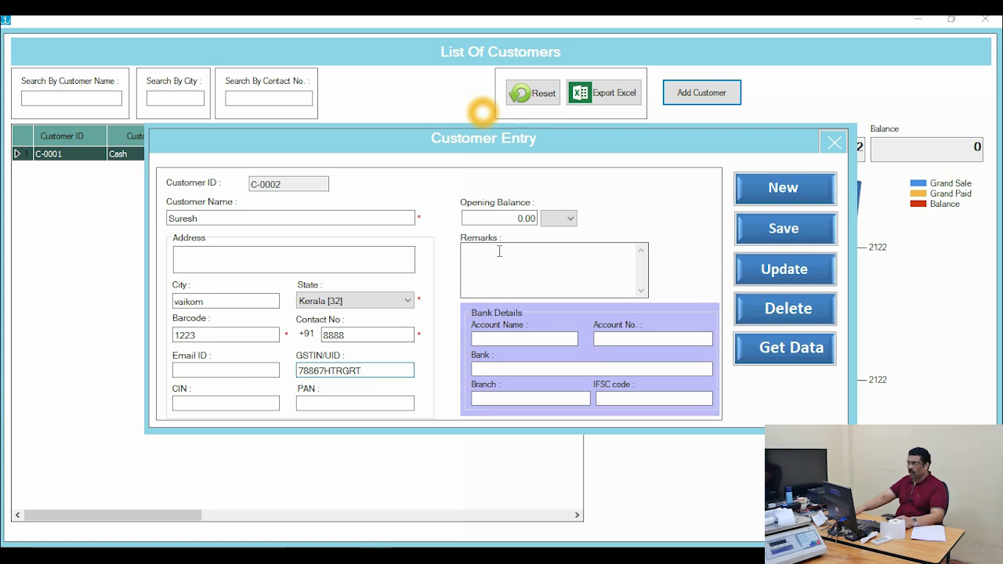
# Save the new customer record with the default opening balance
pyautogui.click(524, 219)
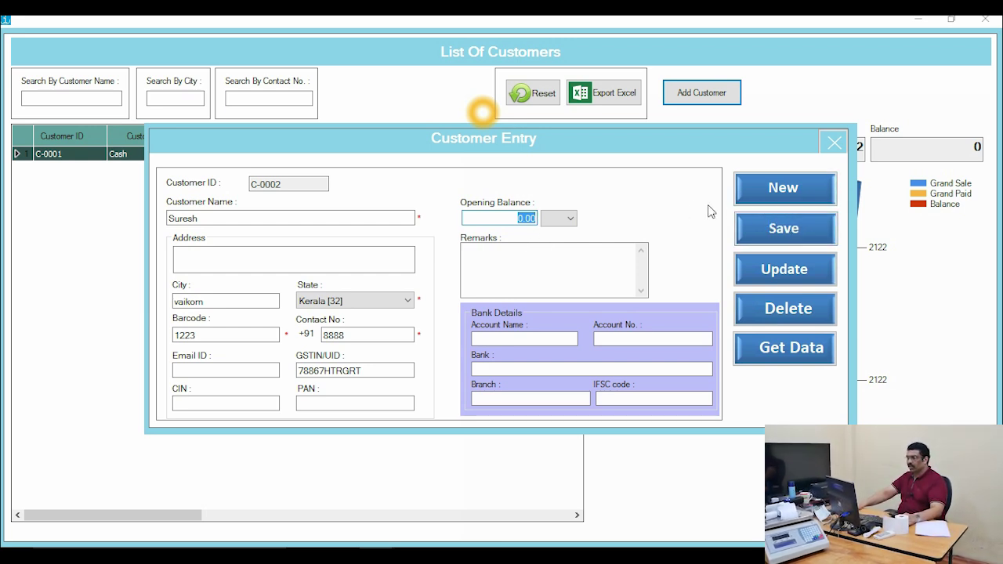
pyautogui.click(783, 232)
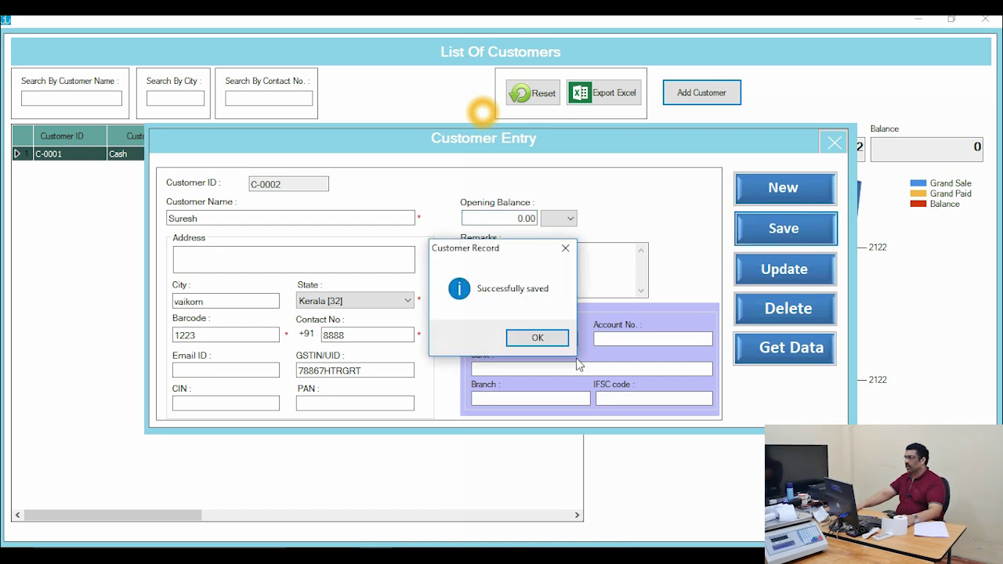
pyautogui.click(548, 338)
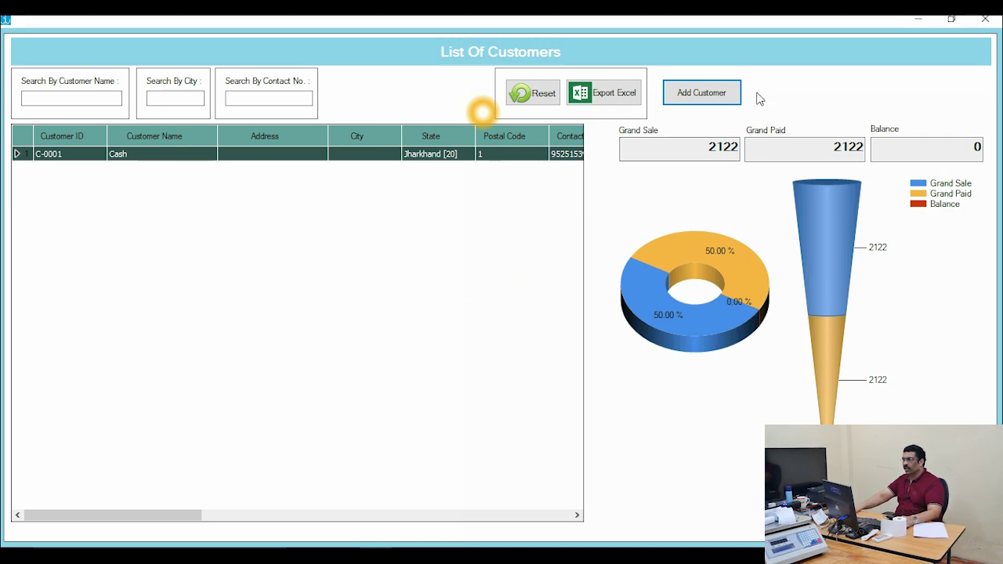
# Reload the customer list from the sale screen and assign the newly added customer to the invoice
pyautogui.click(985, 19)
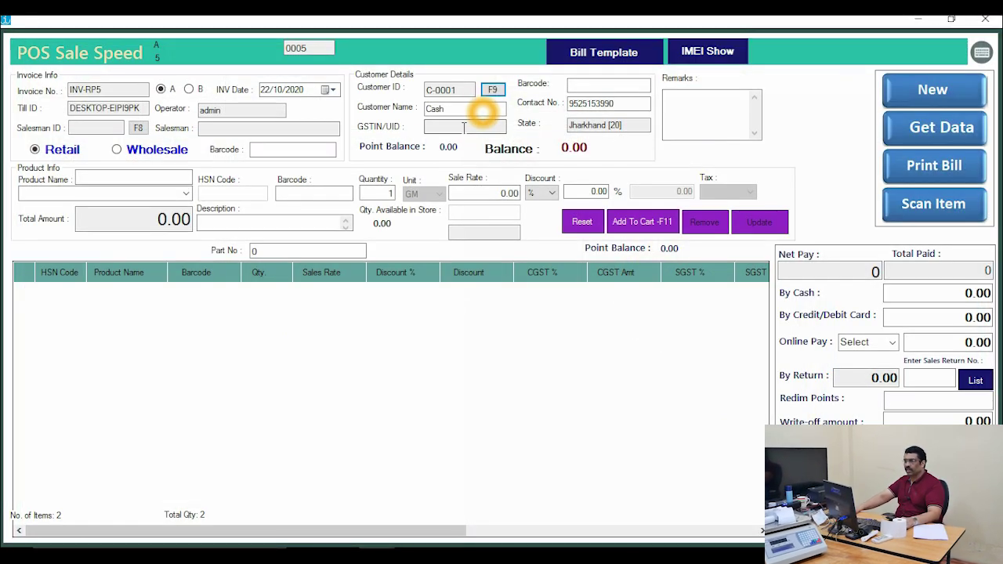
pyautogui.click(488, 89)
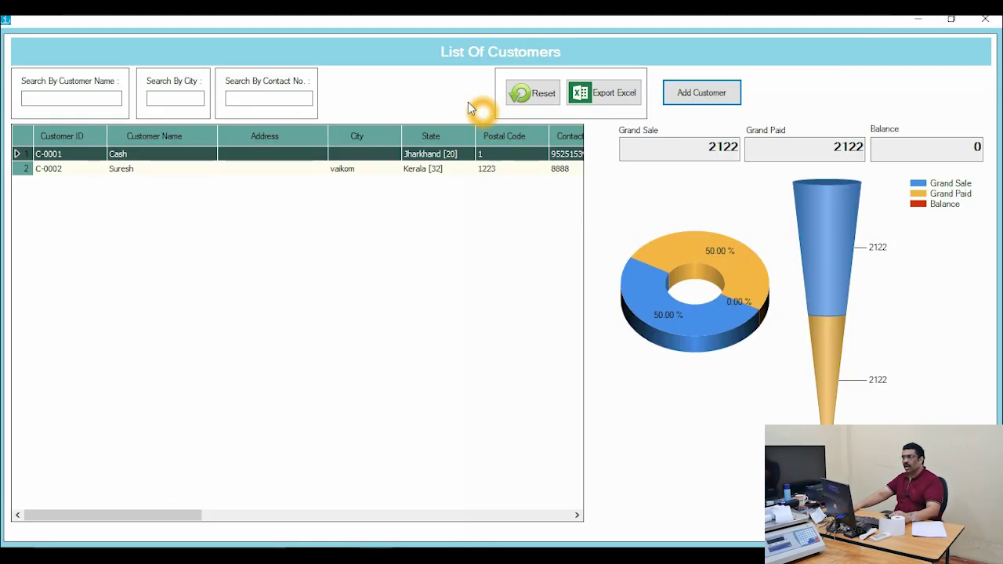
pyautogui.doubleClick(123, 169)
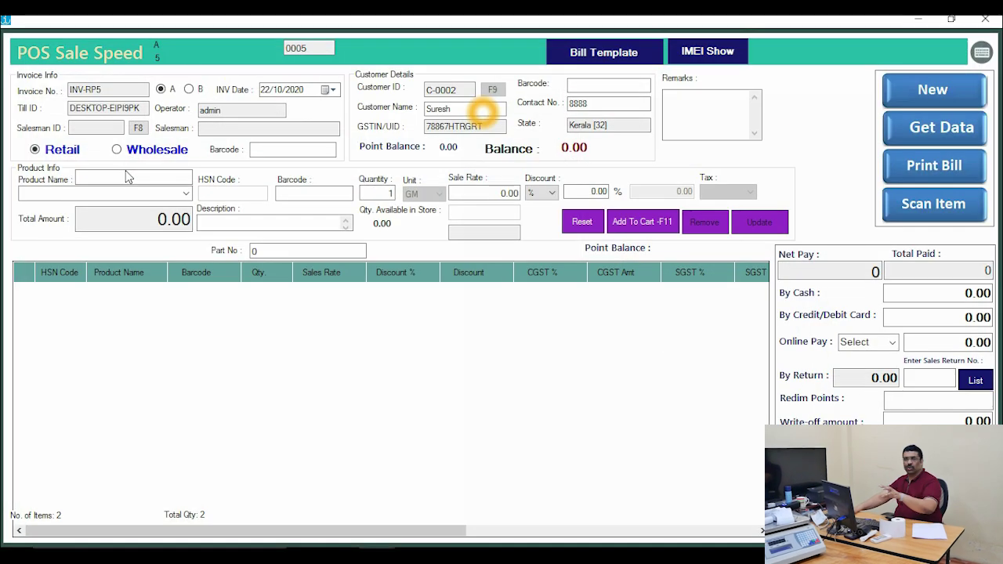
# Choose the product pen and add one unit to the invoice's cart
pyautogui.click(186, 193)
pyautogui.click(157, 207)
pyautogui.click(186, 193)
pyautogui.click(159, 224)
pyautogui.click(186, 193)
pyautogui.click(155, 227)
pyautogui.click(186, 193)
pyautogui.click(161, 227)
pyautogui.click(633, 225)
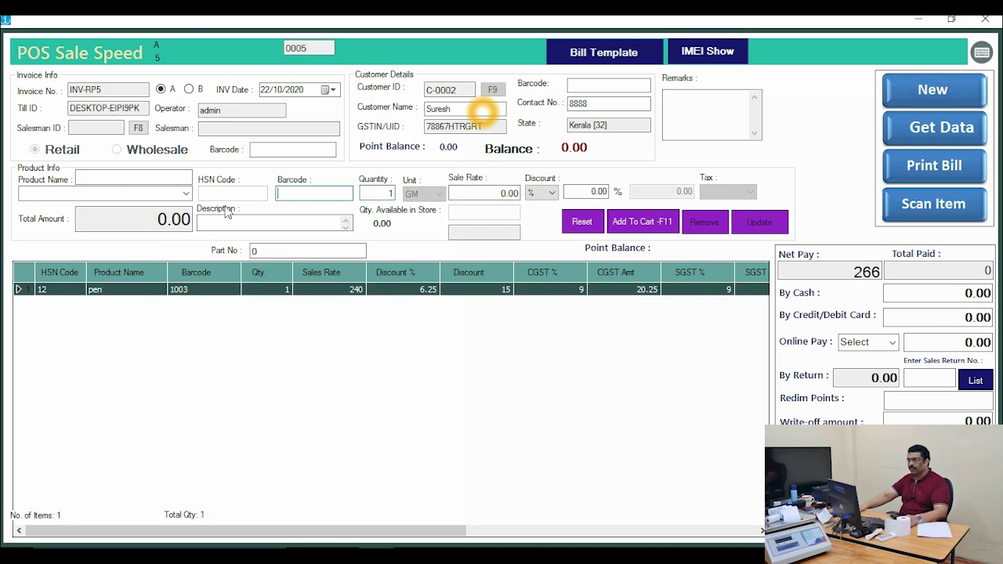
# Add a second pen to the invoice's cart
pyautogui.click(185, 193)
pyautogui.click(138, 228)
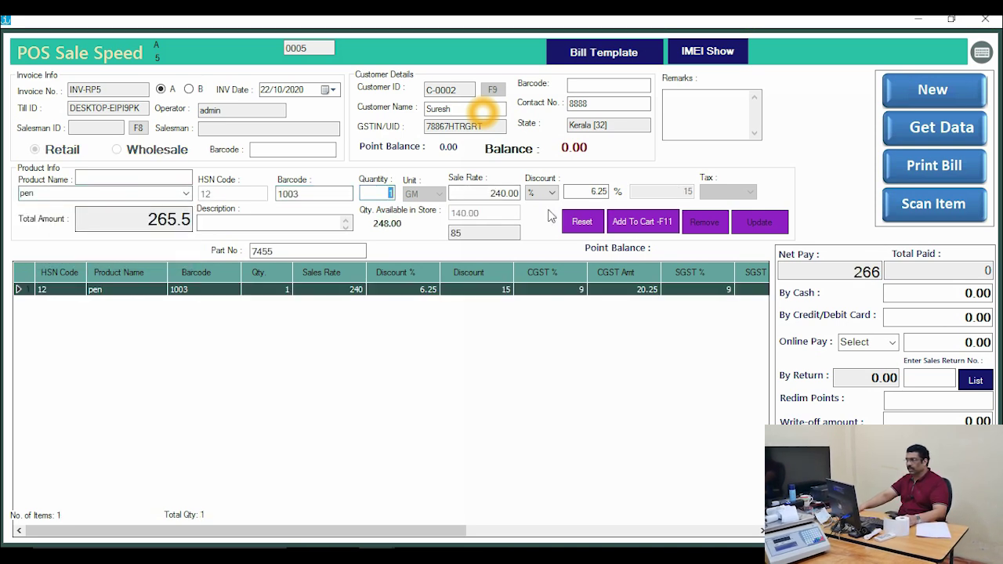
pyautogui.click(644, 223)
# Add one pen drive and one unit of shows to the invoice's cart
pyautogui.click(186, 193)
pyautogui.click(132, 240)
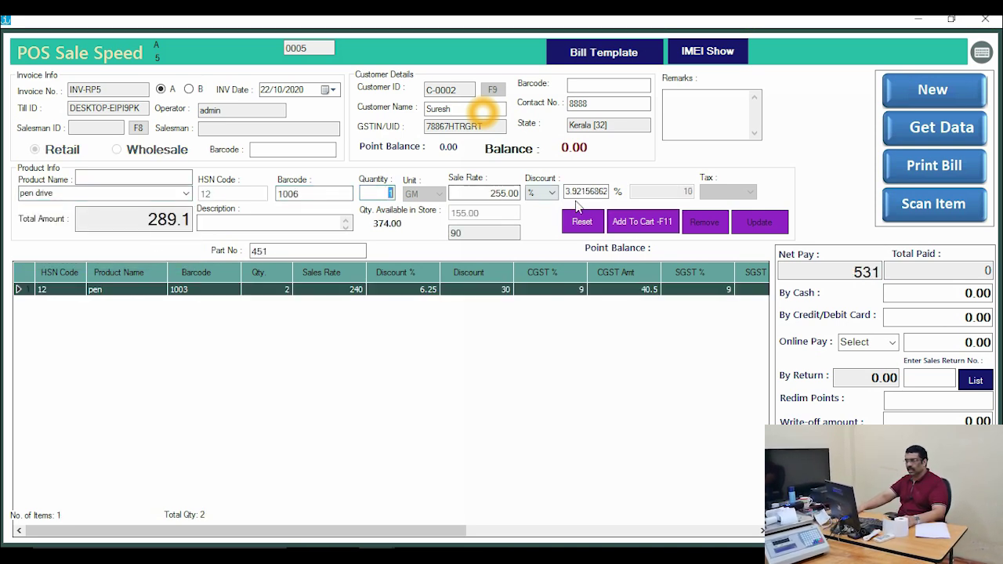
pyautogui.click(642, 223)
pyautogui.click(186, 193)
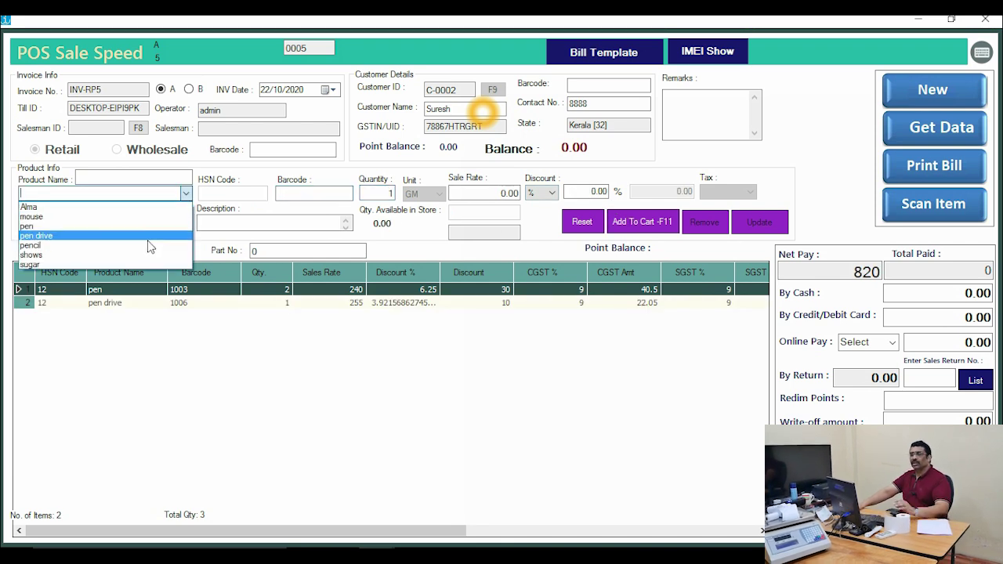
pyautogui.click(141, 252)
pyautogui.click(644, 223)
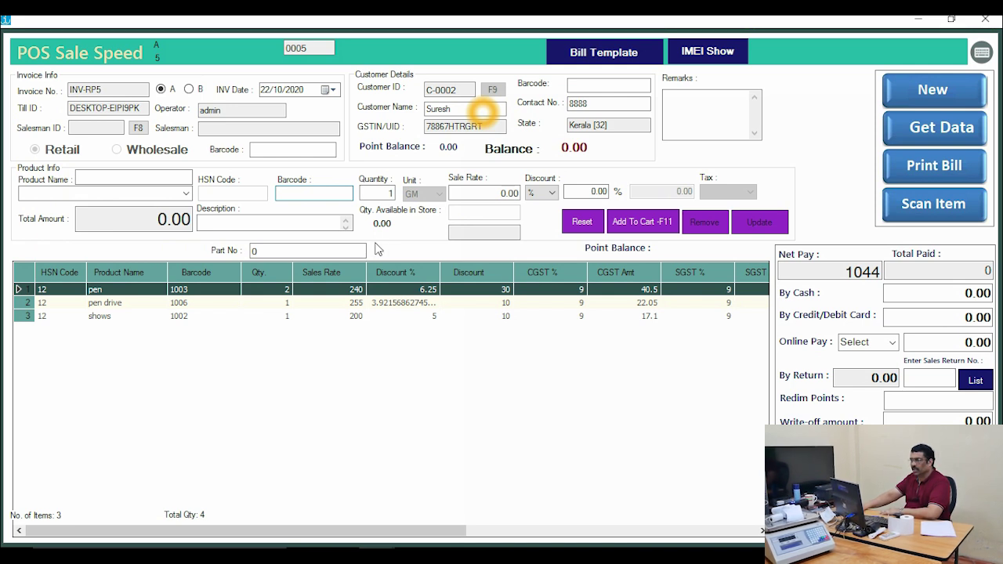
# Open the pen line of the cart for editing, try a sale rate of 300 and restore it to 240
pyautogui.doubleClick(146, 290)
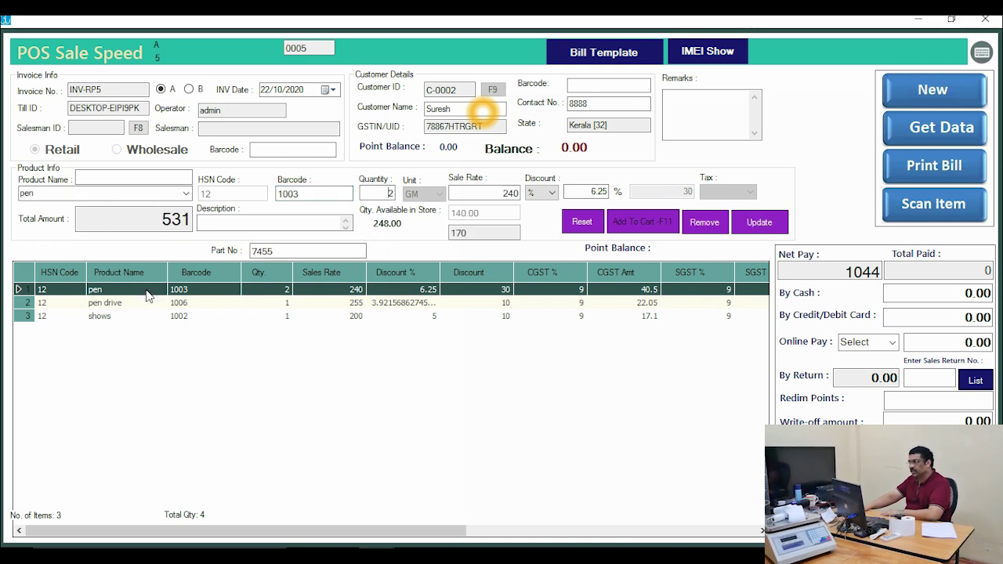
pyautogui.press('Tab')
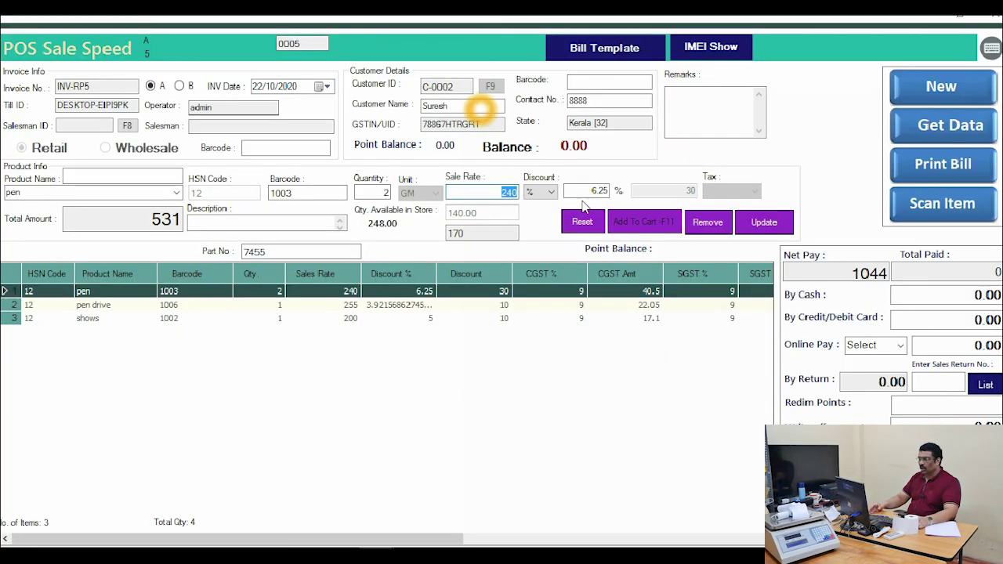
pyautogui.write('300')
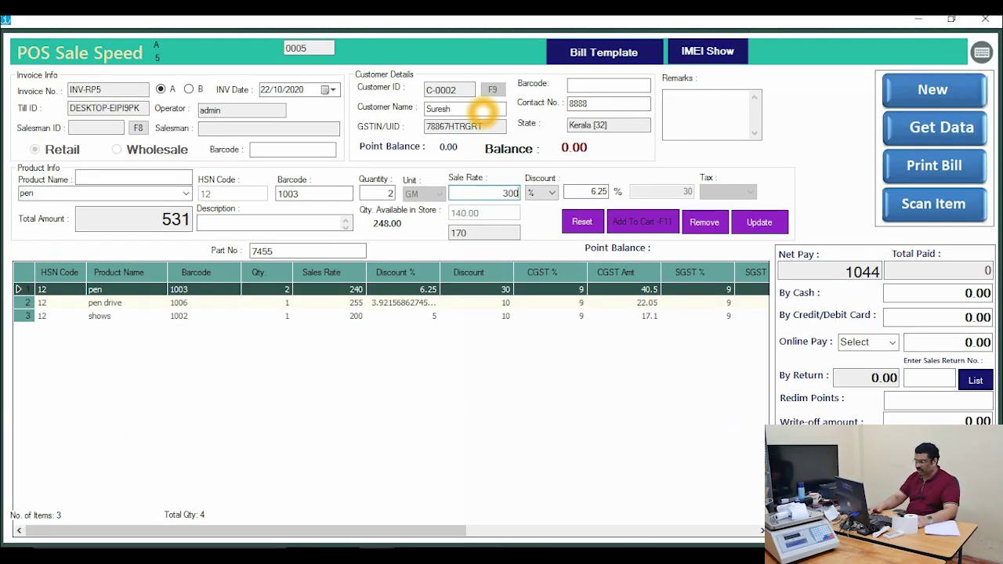
pyautogui.write('240')
pyautogui.press('BackSpace')
pyautogui.press('BackSpace')
pyautogui.press('BackSpace')
pyautogui.press('BackSpace')
pyautogui.press('BackSpace')
pyautogui.press('BackSpace')
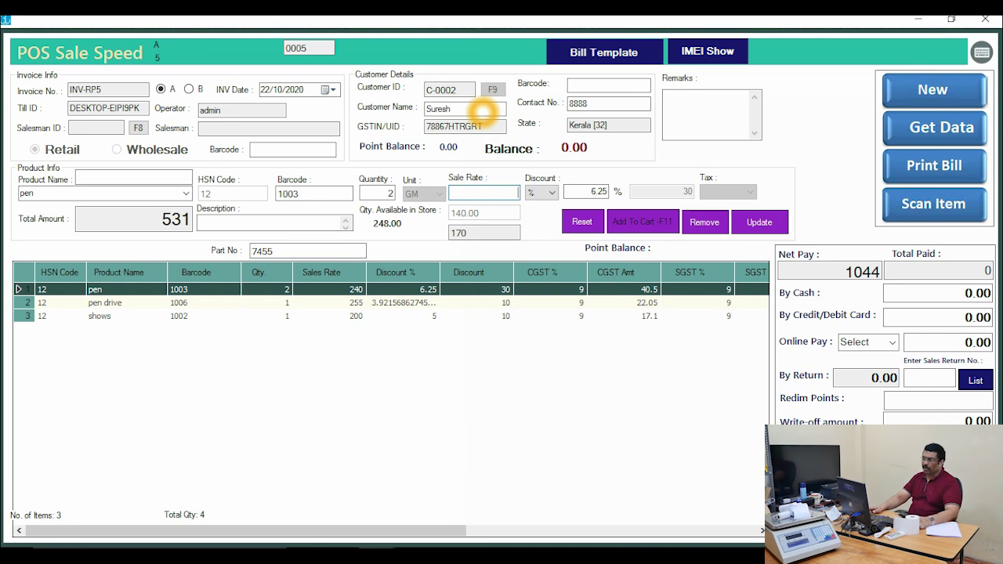
pyautogui.write('240')
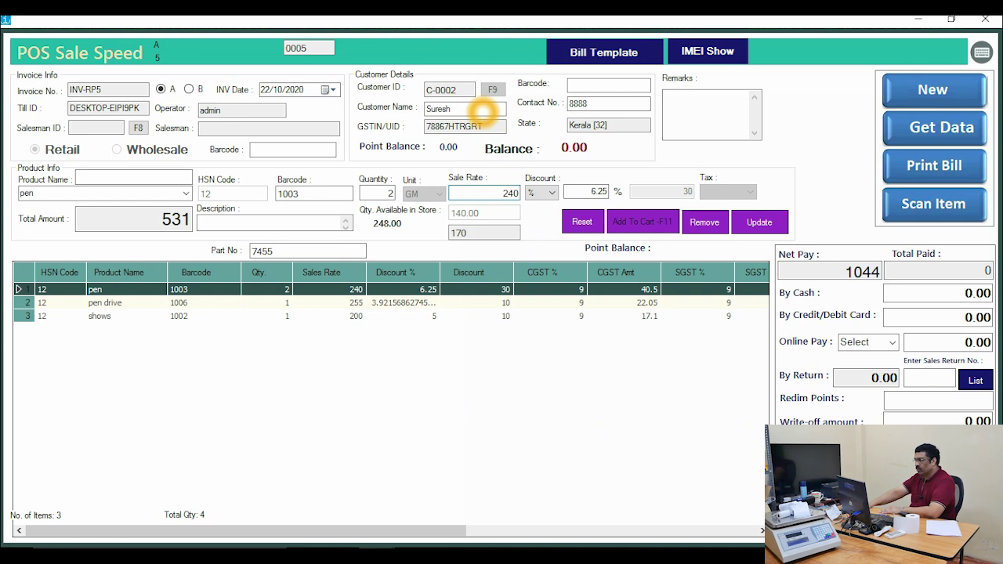
# Switch the pen line's discount type to Amt, set the discount to 40 and update the line in the cart
pyautogui.moveTo(491, 194); pyautogui.dragTo(532, 196)
pyautogui.click(552, 195)
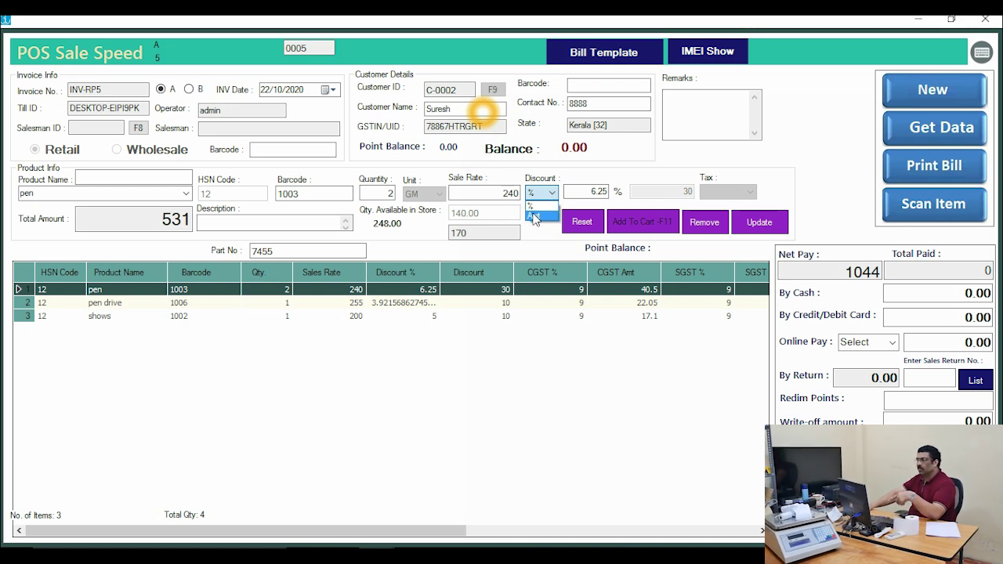
pyautogui.click(533, 215)
pyautogui.click(657, 191)
pyautogui.moveTo(656, 192); pyautogui.dragTo(694, 202)
pyautogui.write('40')
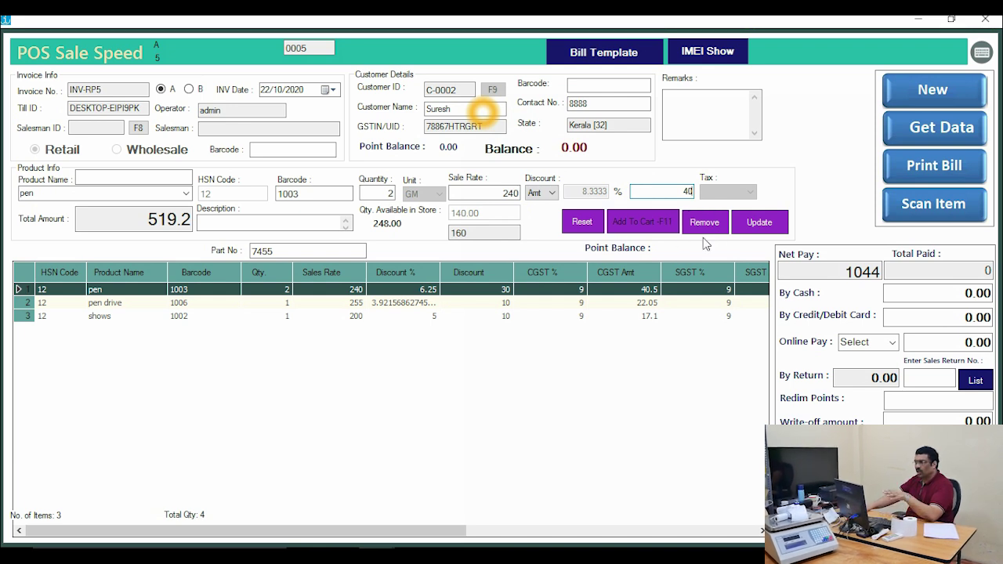
pyautogui.click(760, 224)
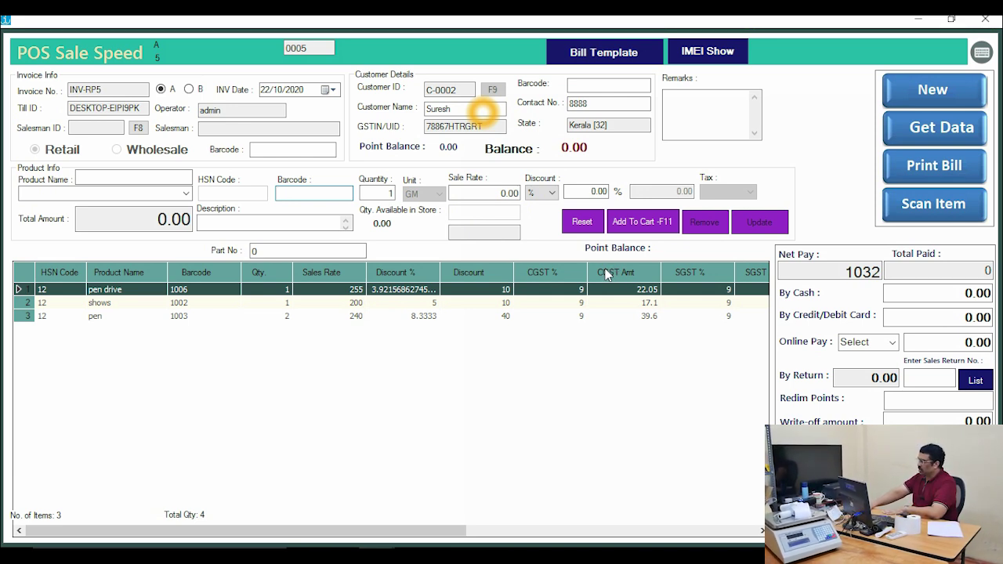
# Enter a cash payment of 1000 for the invoice
pyautogui.moveTo(941, 295); pyautogui.dragTo(987, 292)
pyautogui.write('1000')
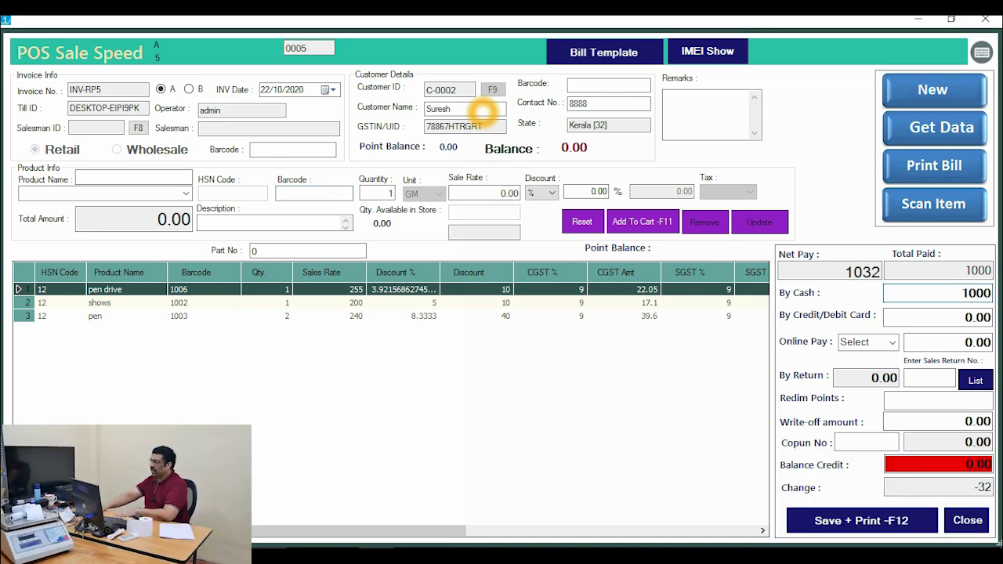
# Look through the online payment methods offered for the invoice without choosing one
pyautogui.click(894, 345)
pyautogui.click(892, 345)
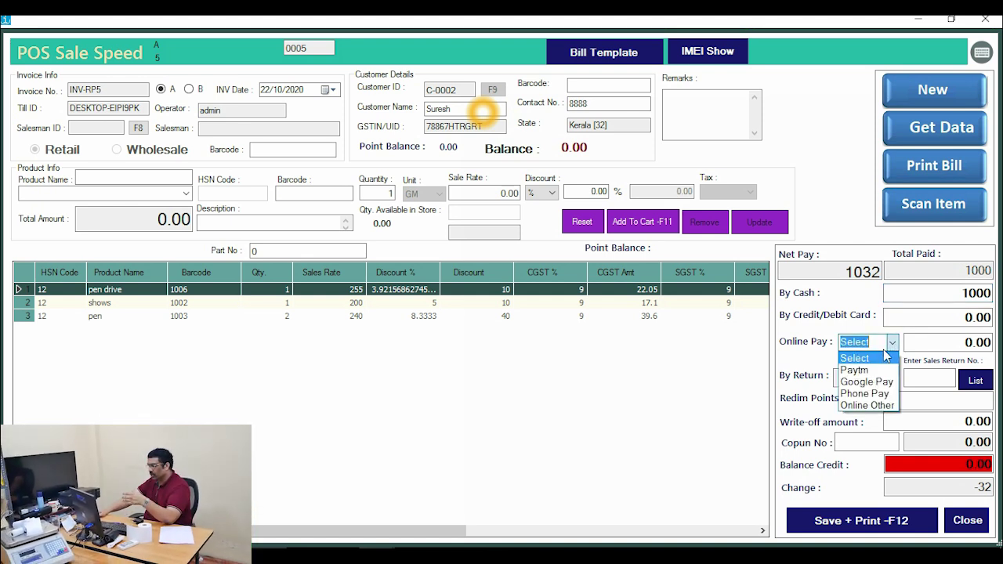
pyautogui.click(966, 343)
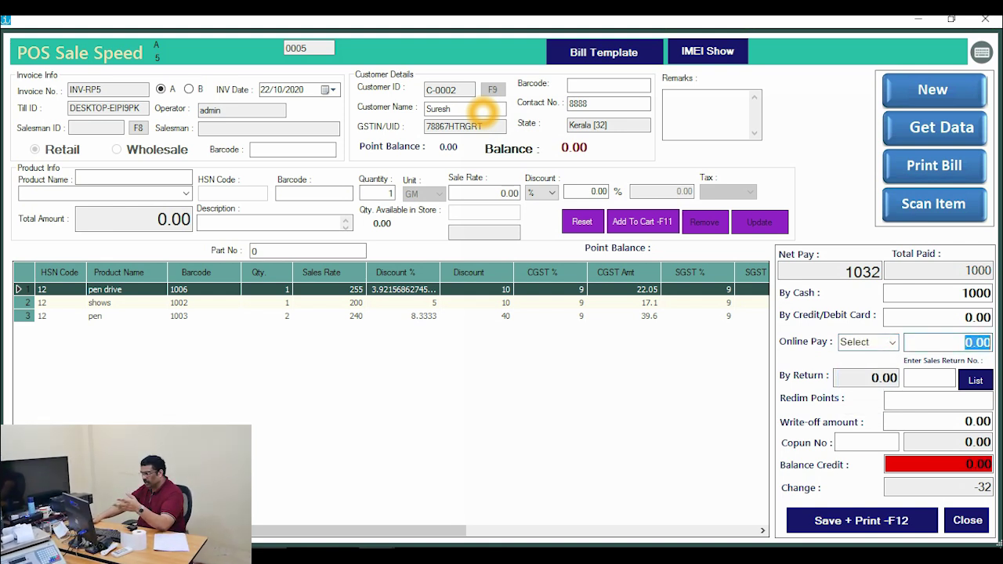
pyautogui.click(892, 344)
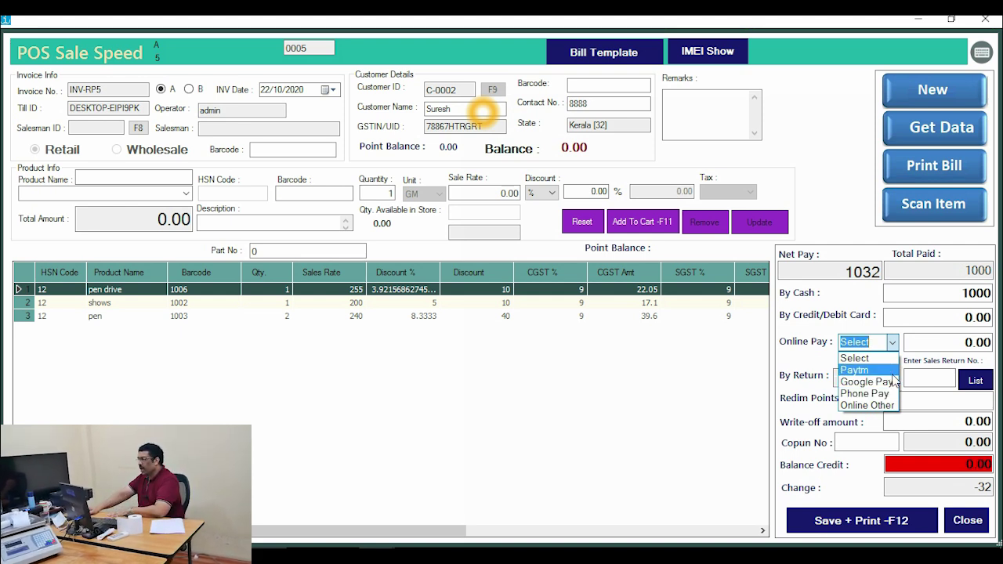
pyautogui.click(979, 343)
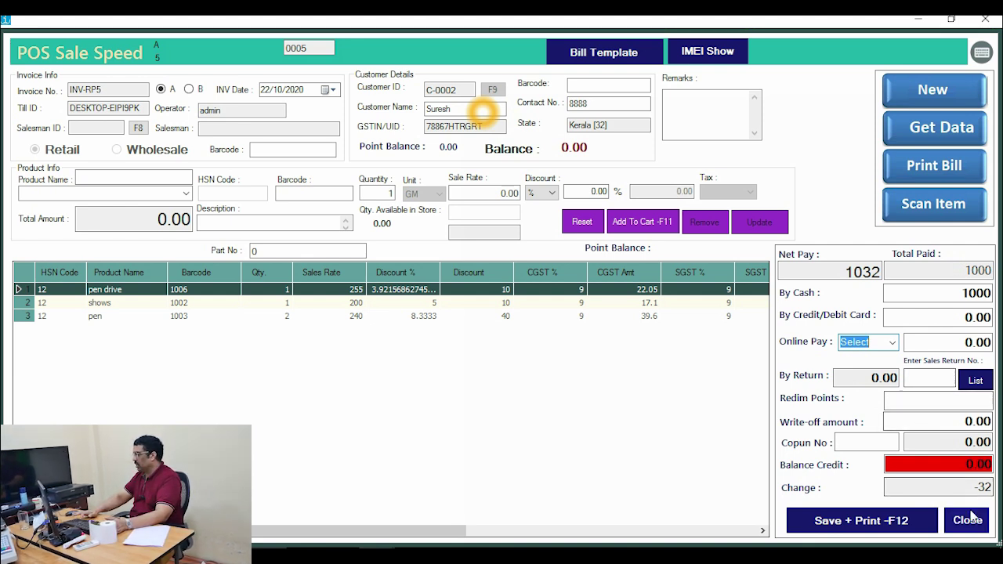
# Reset the invoice's cash payment to 0 and try to enter a write-off amount of 3
pyautogui.click(940, 292)
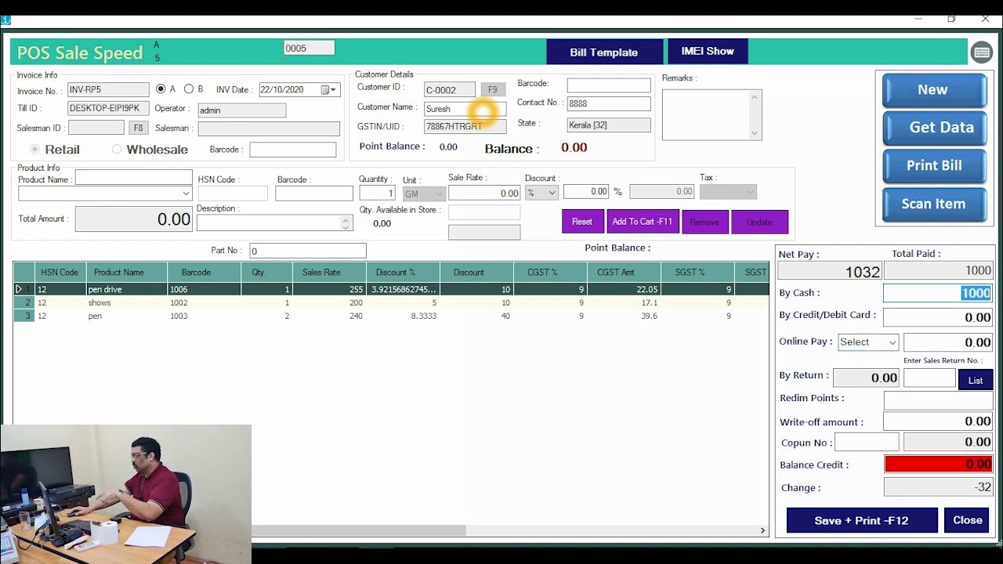
pyautogui.write('0')
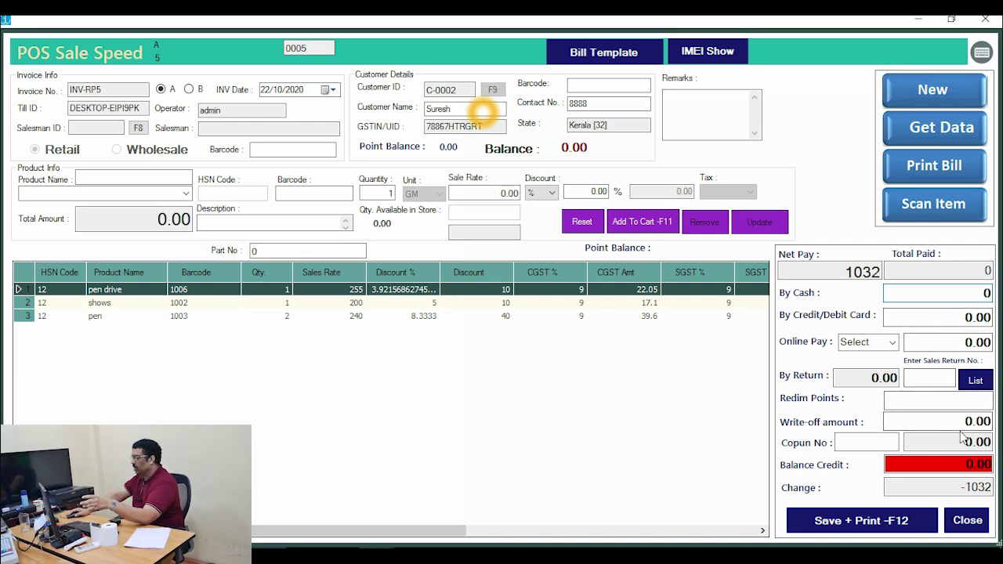
pyautogui.doubleClick(958, 487)
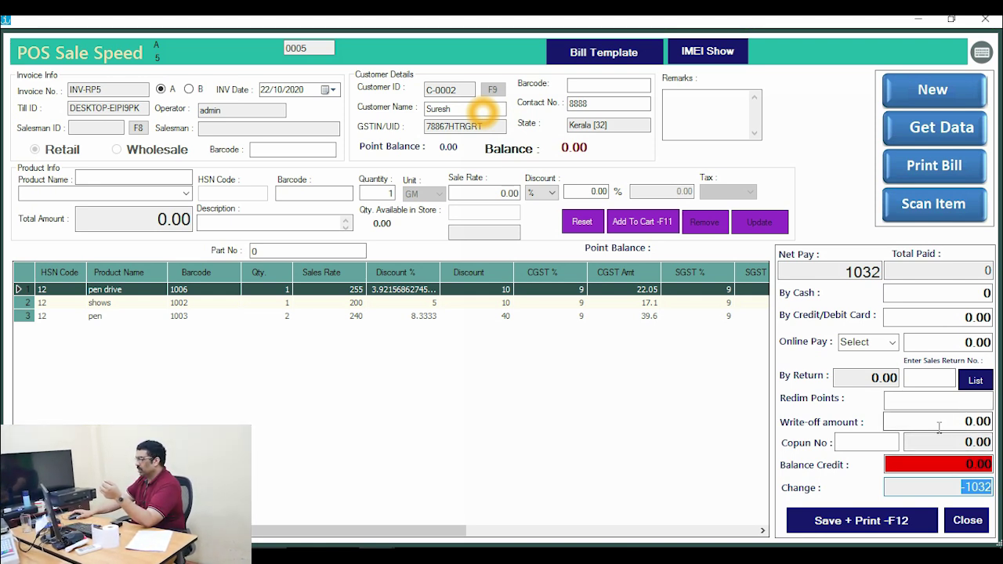
pyautogui.click(990, 420)
pyautogui.write('3')
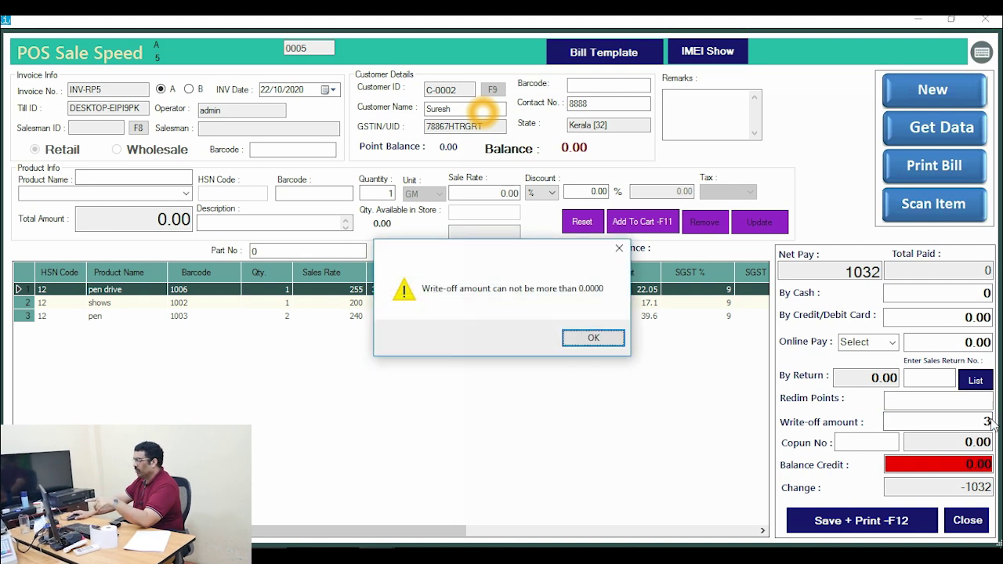
pyautogui.click(593, 338)
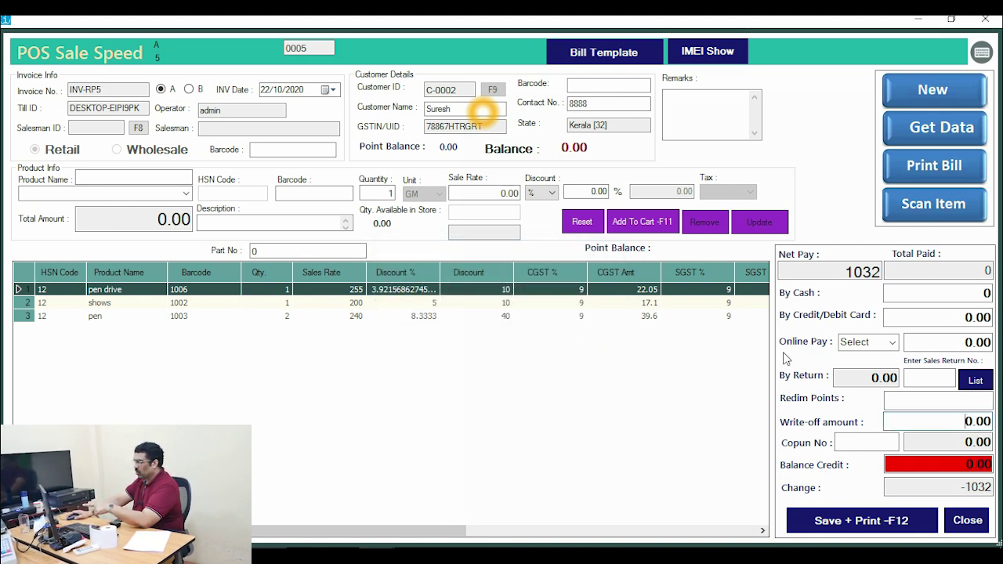
pyautogui.hotkey('ctrl', 'a')
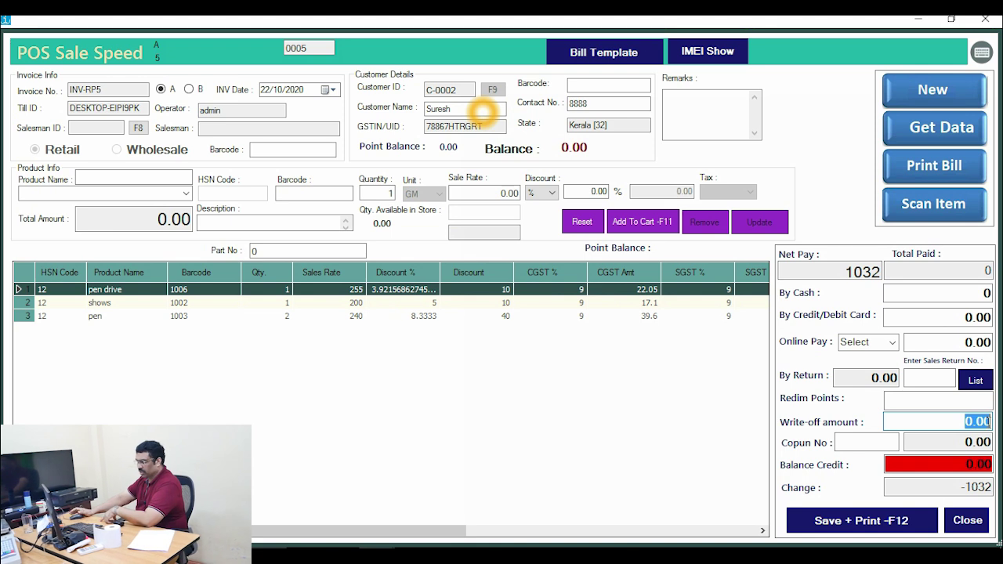
pyautogui.write('3')
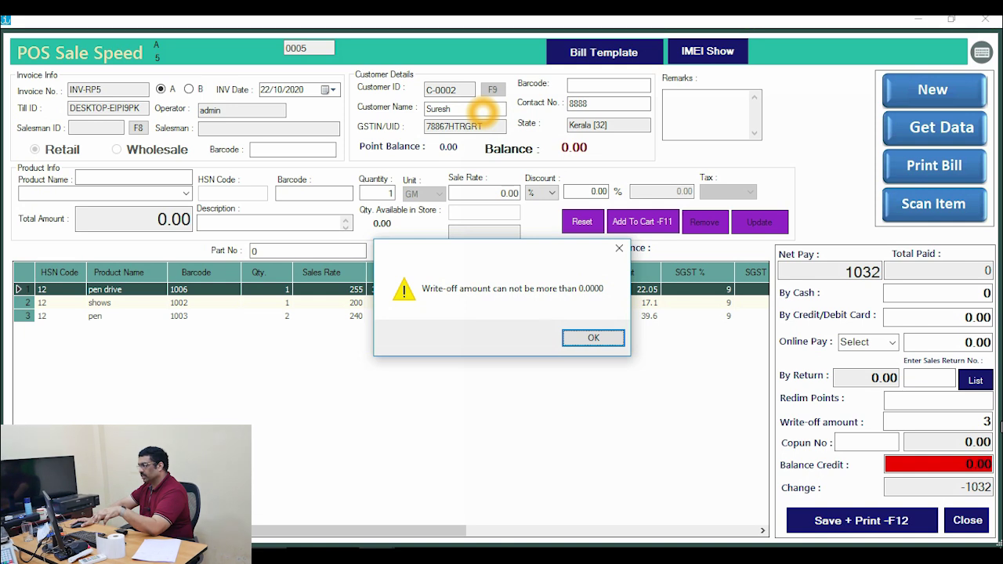
pyautogui.click(607, 342)
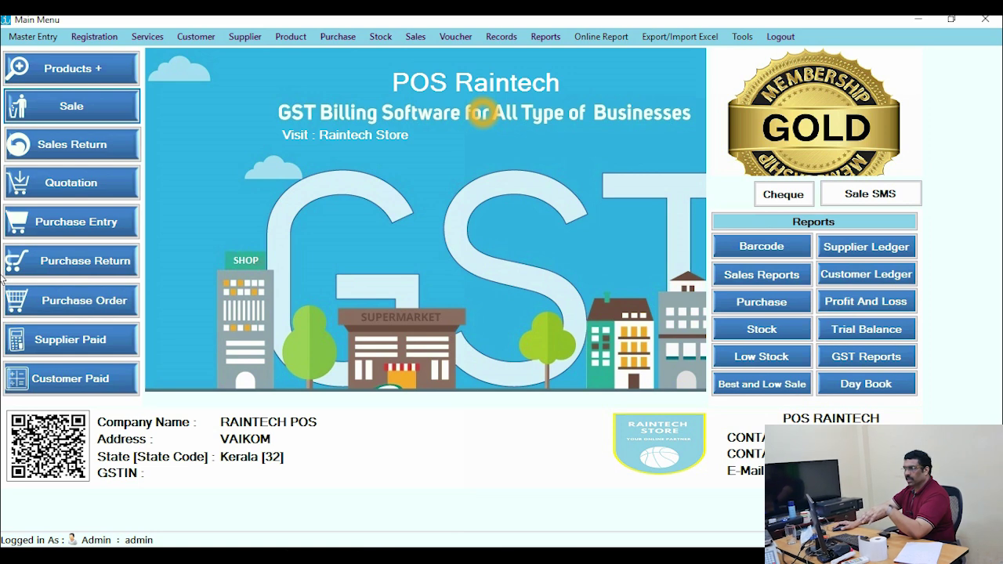
# Set the write-off amount to 1000 in the existing Company Info record, update the record and close it
pyautogui.click(33, 37)
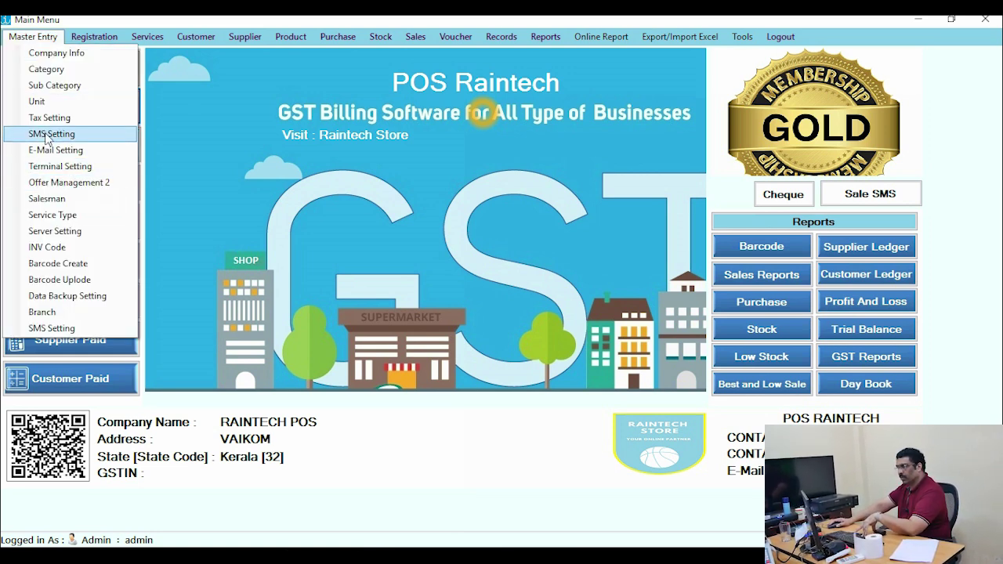
pyautogui.click(62, 52)
pyautogui.click(365, 123)
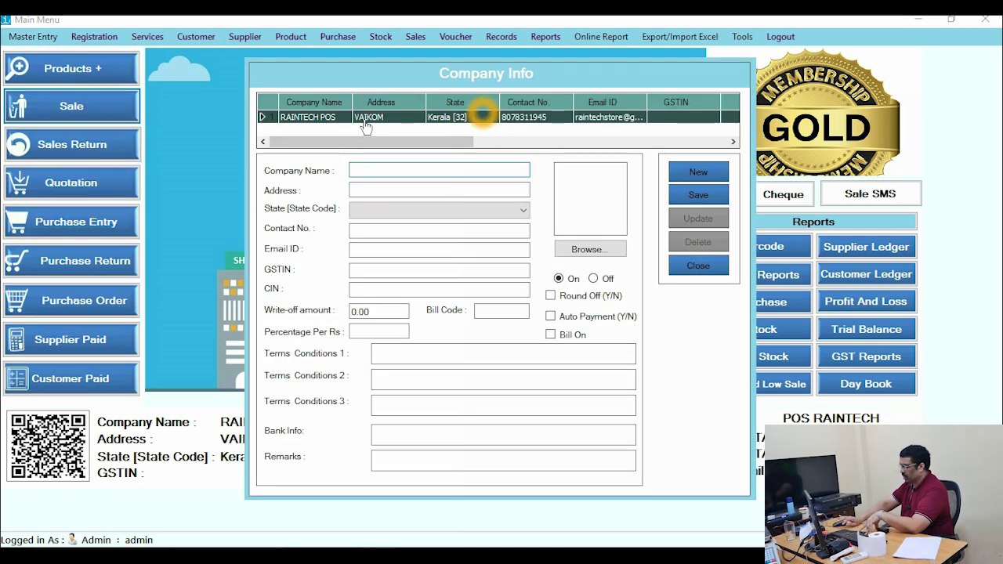
pyautogui.press('Tab')
pyautogui.press('Tab')
pyautogui.press('Tab')
pyautogui.press('Tab')
pyautogui.press('Tab')
pyautogui.press('Tab')
pyautogui.press('Tab')
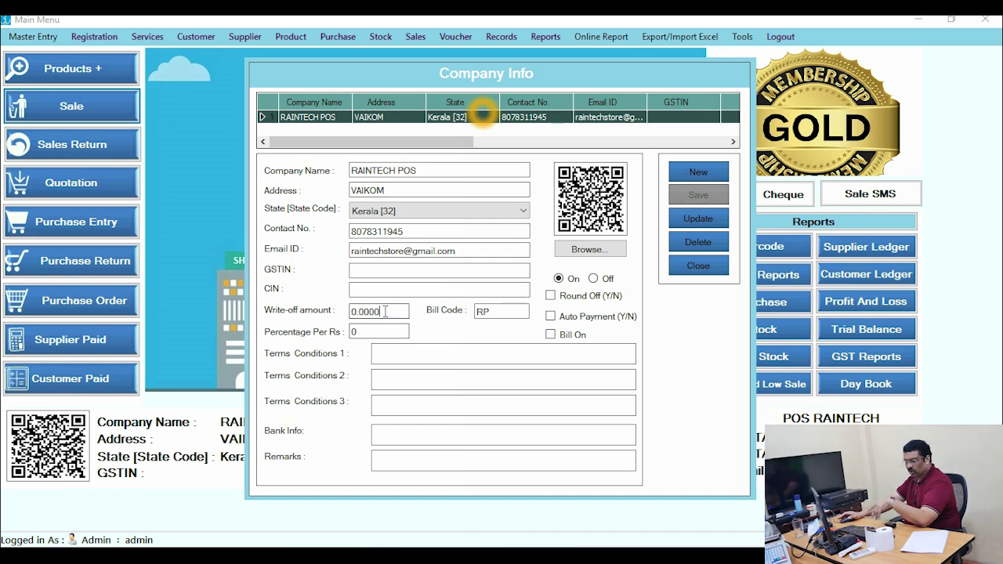
pyautogui.write('1000')
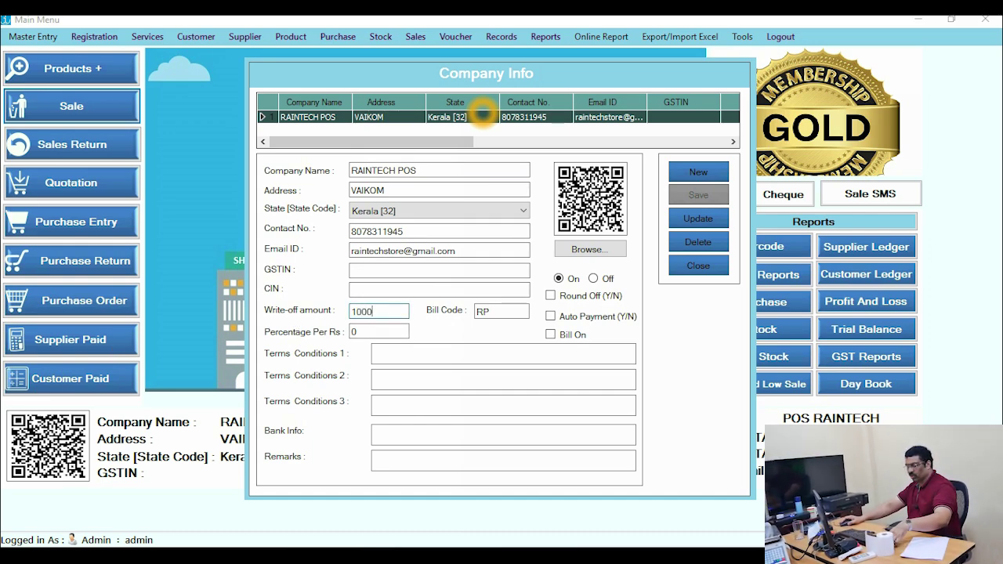
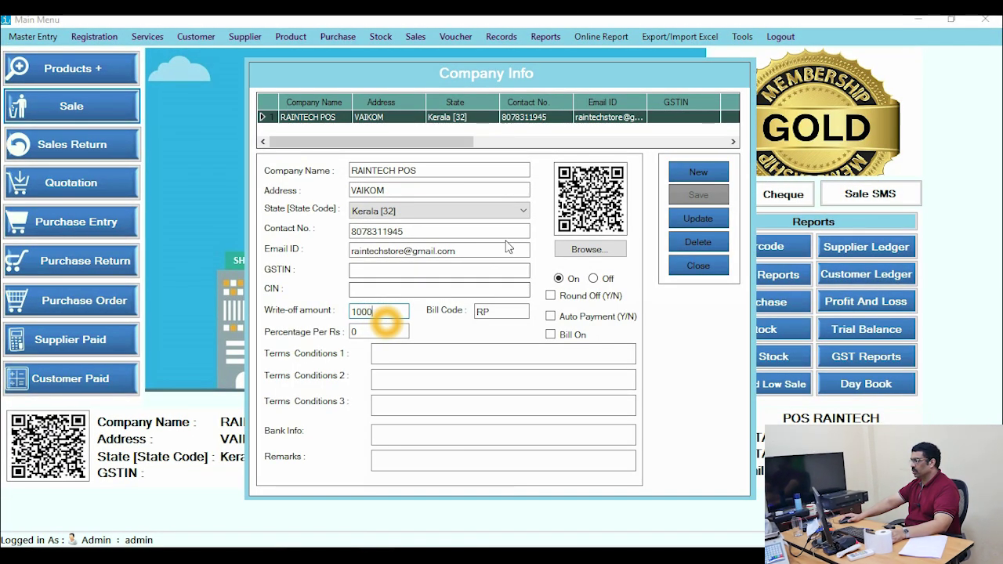
pyautogui.click(697, 218)
pyautogui.click(543, 339)
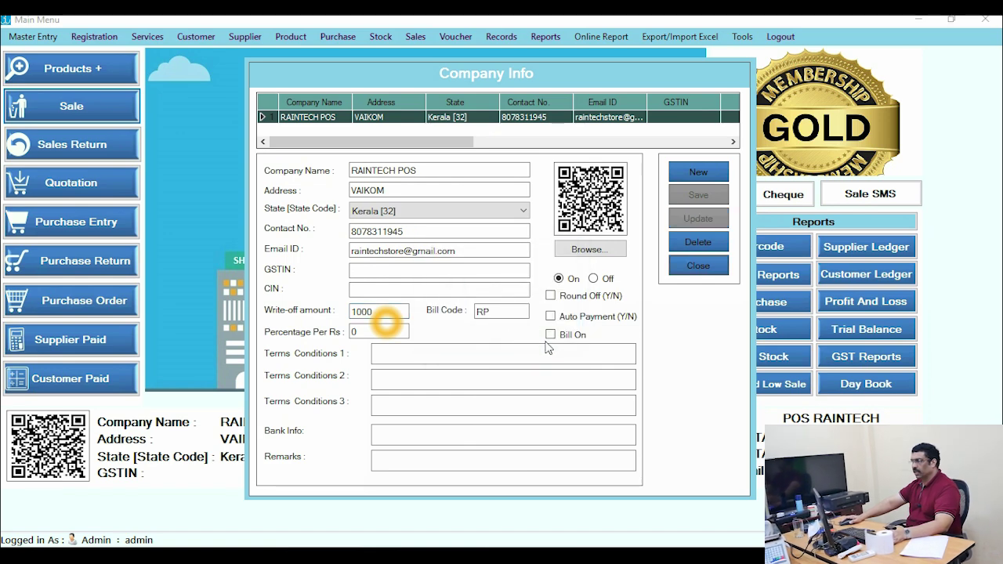
pyautogui.click(698, 265)
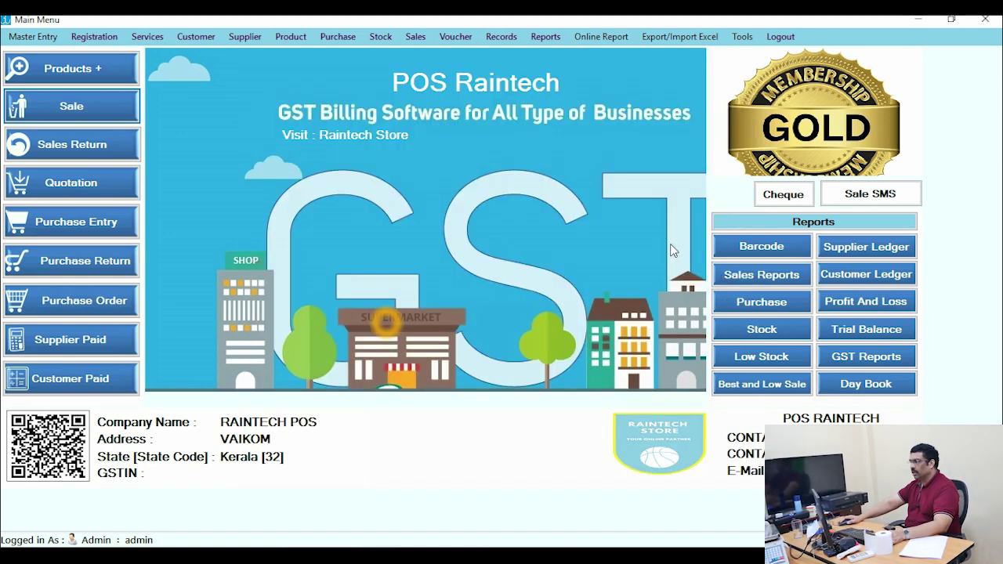
# Start a new sale for the registered customer and add one mouse to the cart
pyautogui.click(94, 100)
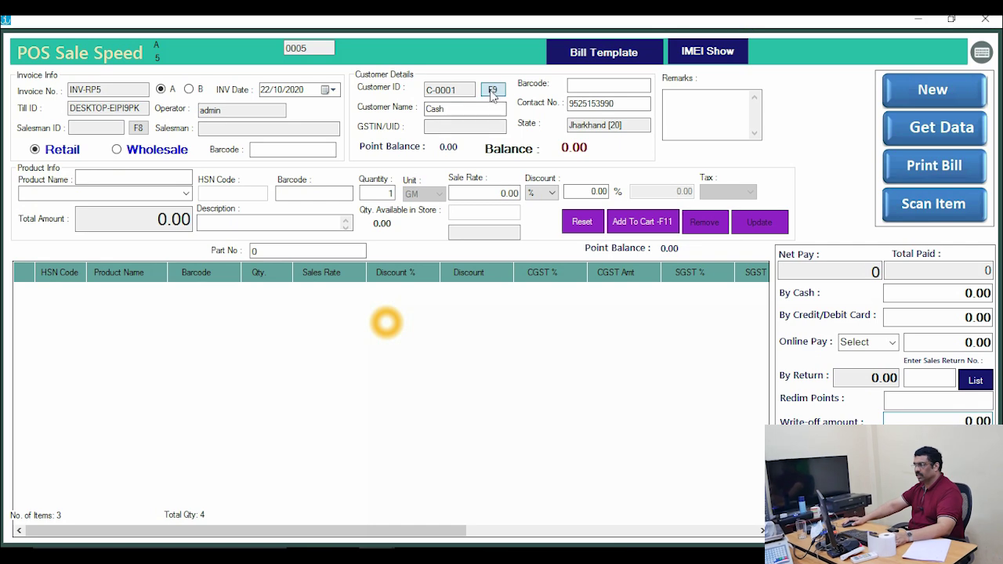
pyautogui.click(492, 89)
pyautogui.doubleClick(117, 177)
pyautogui.click(185, 192)
pyautogui.click(47, 249)
pyautogui.click(636, 223)
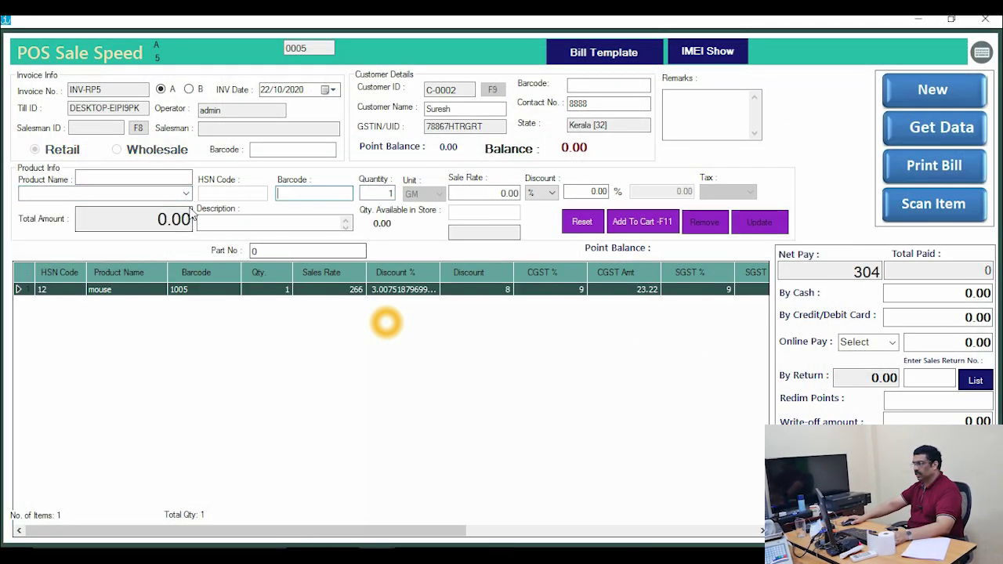
# Add one pen drive and one unit of shows to the cart, and select sugar as the next product
pyautogui.hotkey('alt', 'Down')
pyautogui.press('Down')
pyautogui.press('Return')
pyautogui.click(656, 215)
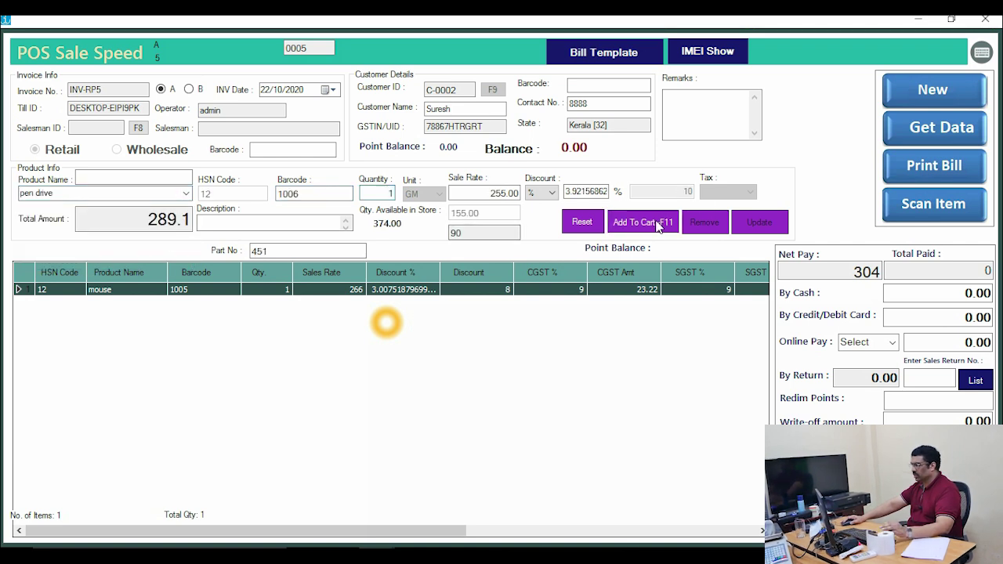
pyautogui.click(187, 193)
pyautogui.click(145, 255)
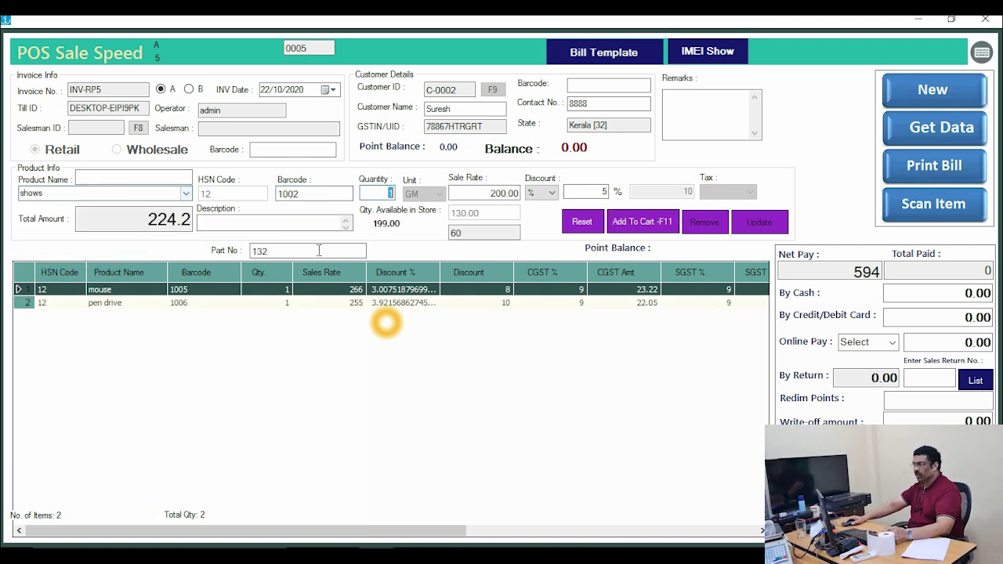
pyautogui.click(646, 223)
pyautogui.click(186, 194)
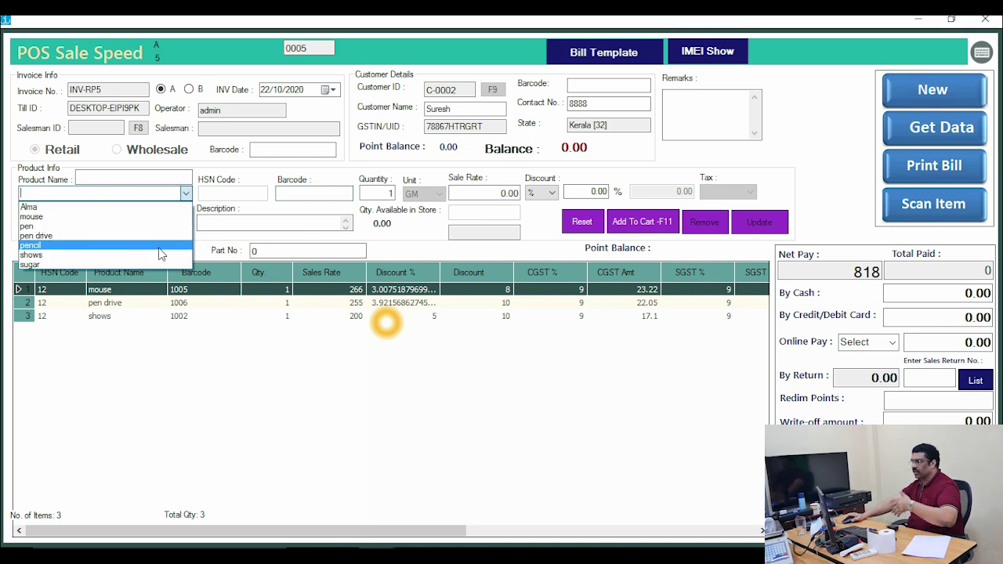
pyautogui.click(153, 259)
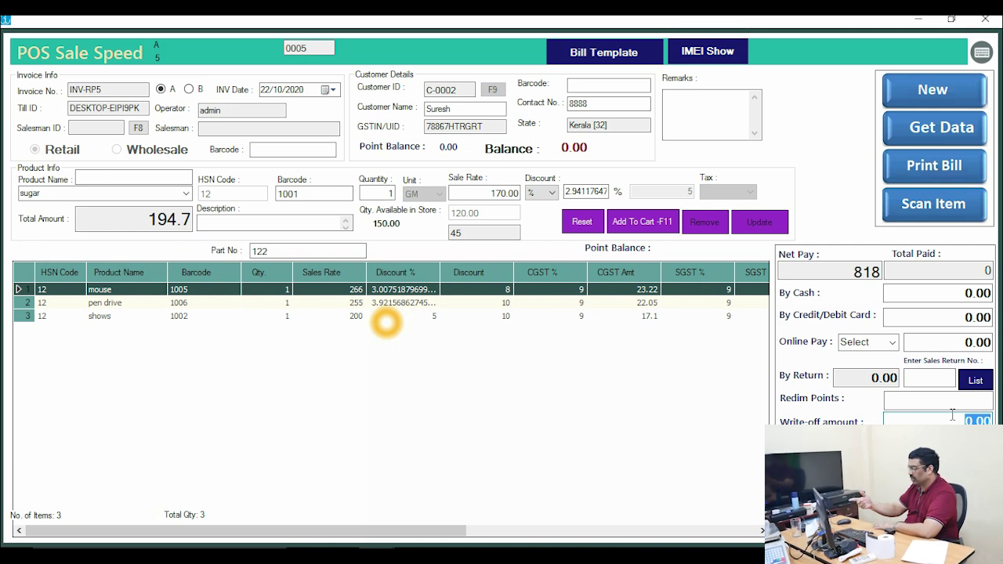
# Enter a write-off amount of 18 and a balance credit that brings the total paid to 418
pyautogui.write('18')
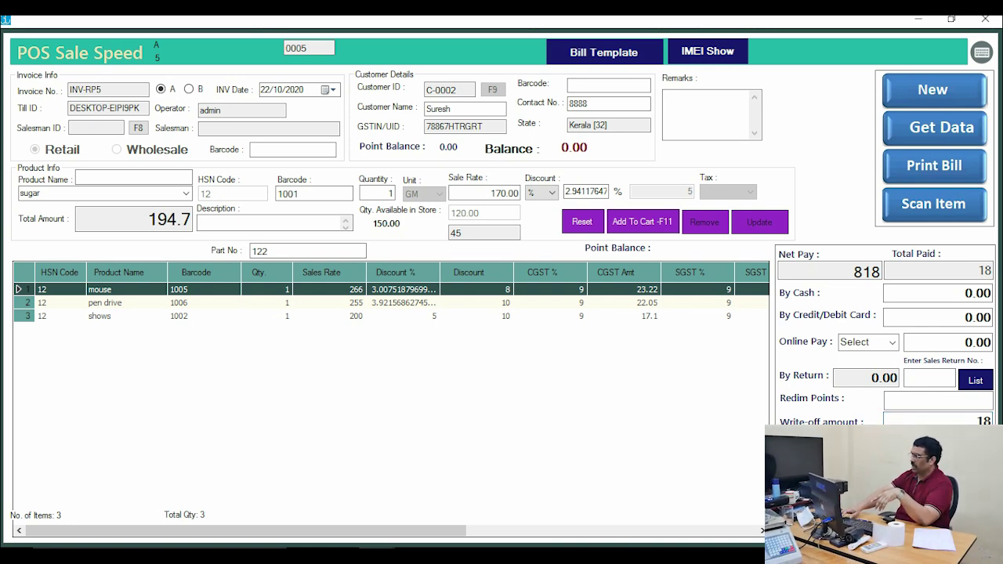
pyautogui.write('8')
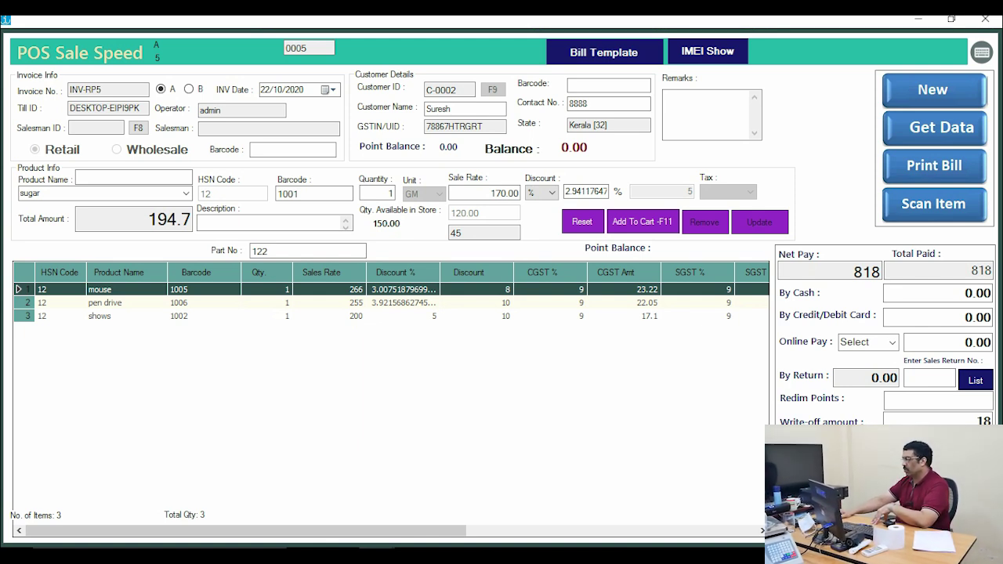
pyautogui.write('418')
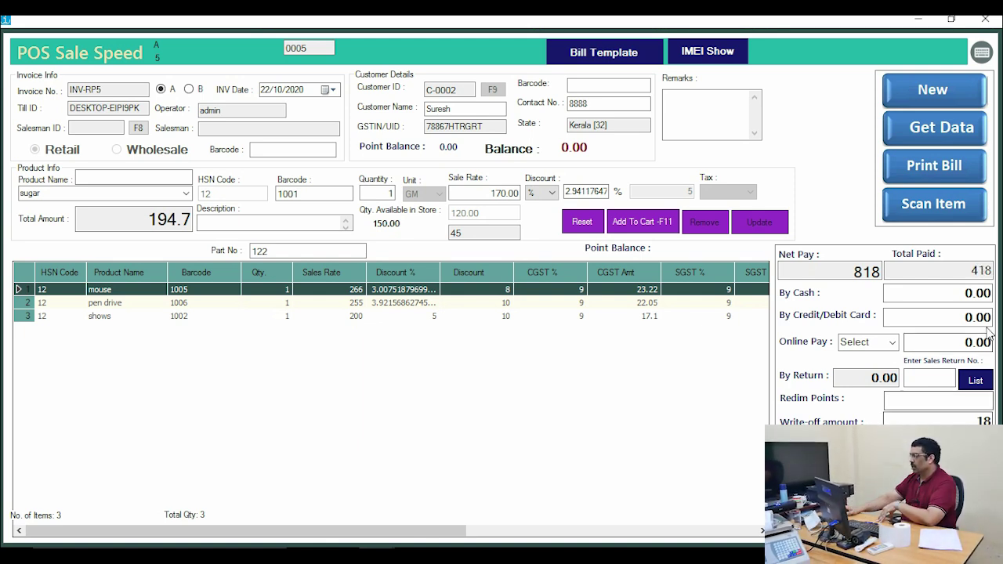
# Enter a cash payment of 400 and save the invoice
pyautogui.click(958, 295)
pyautogui.write('100')
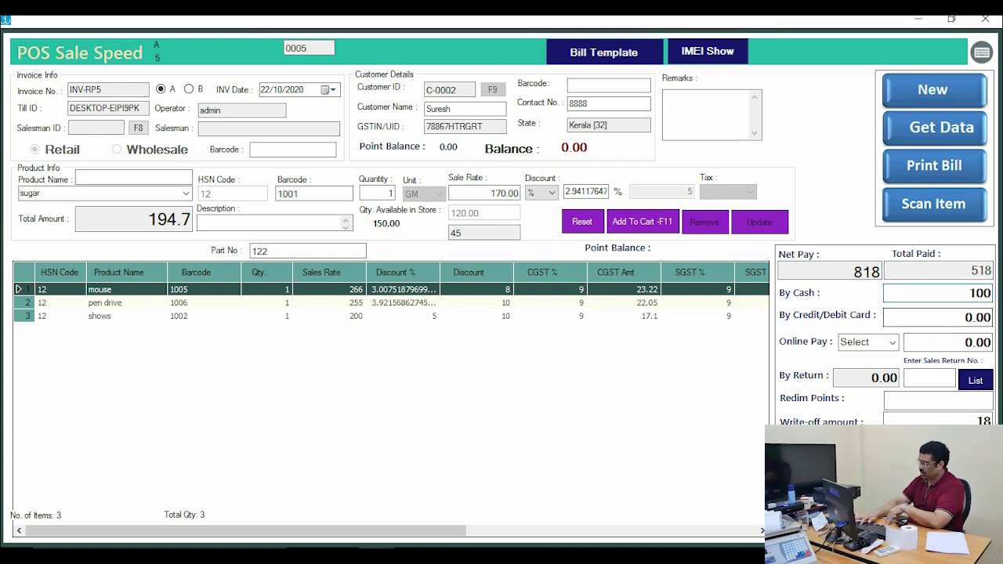
pyautogui.press('BackSpace')
pyautogui.press('BackSpace')
pyautogui.press('BackSpace')
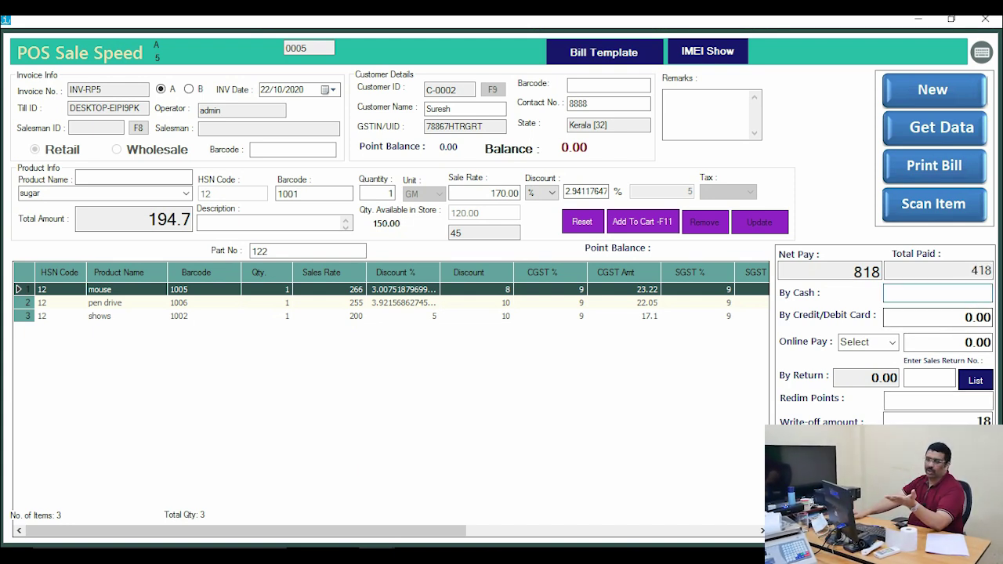
pyautogui.write('400')
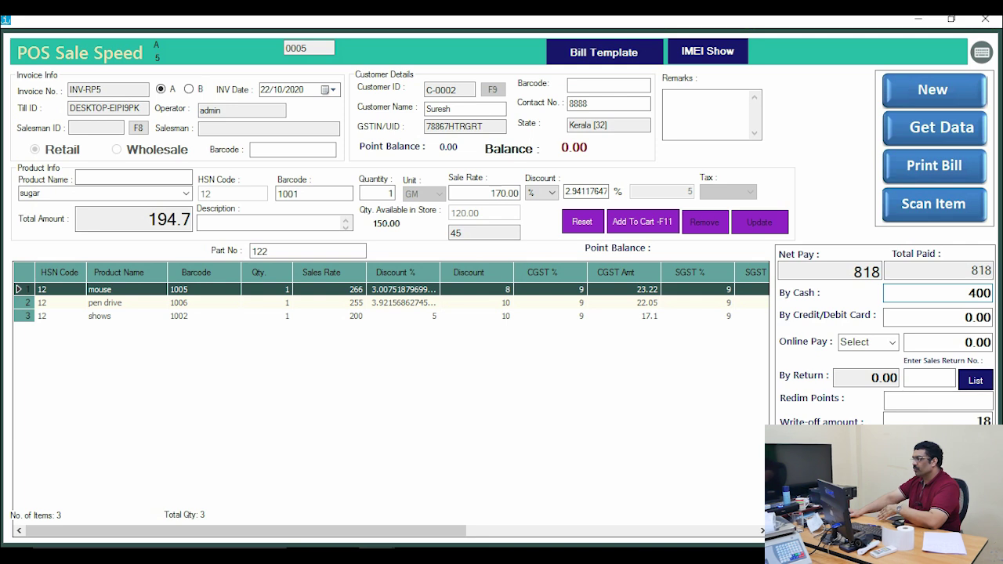
pyautogui.press('Tab')
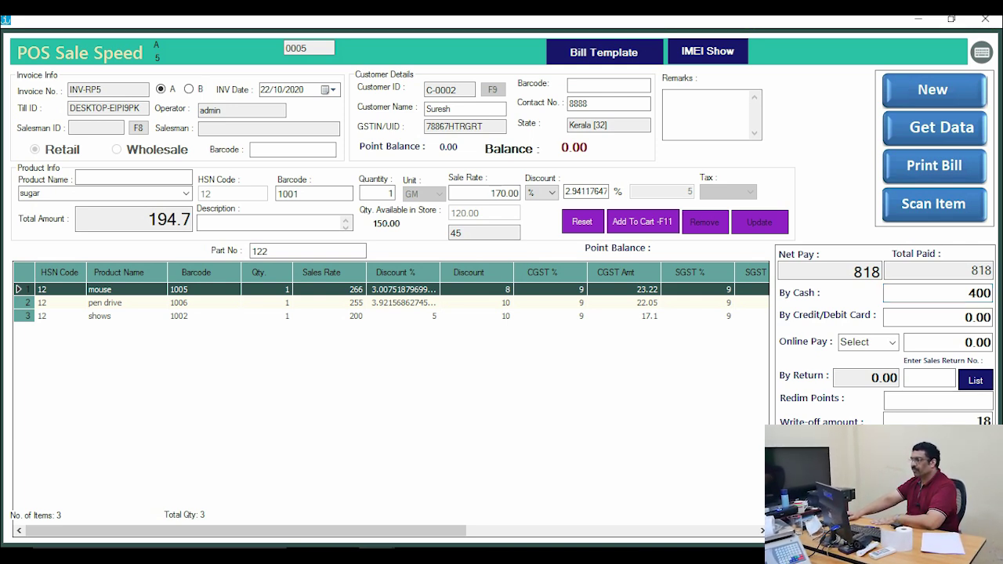
pyautogui.press('Return')
pyautogui.click(488, 332)
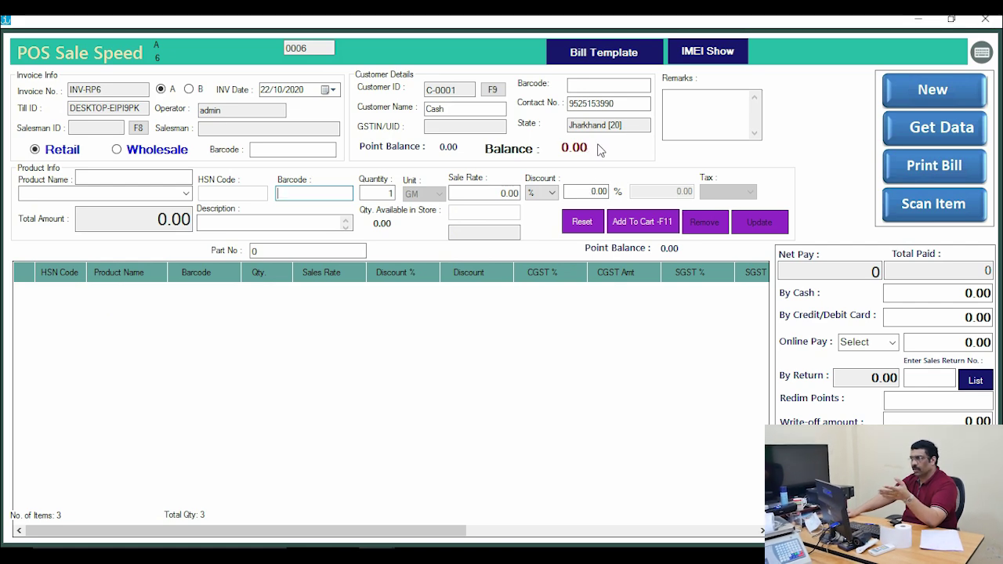
# View the list of customers from the new invoice and close it again
pyautogui.click(491, 91)
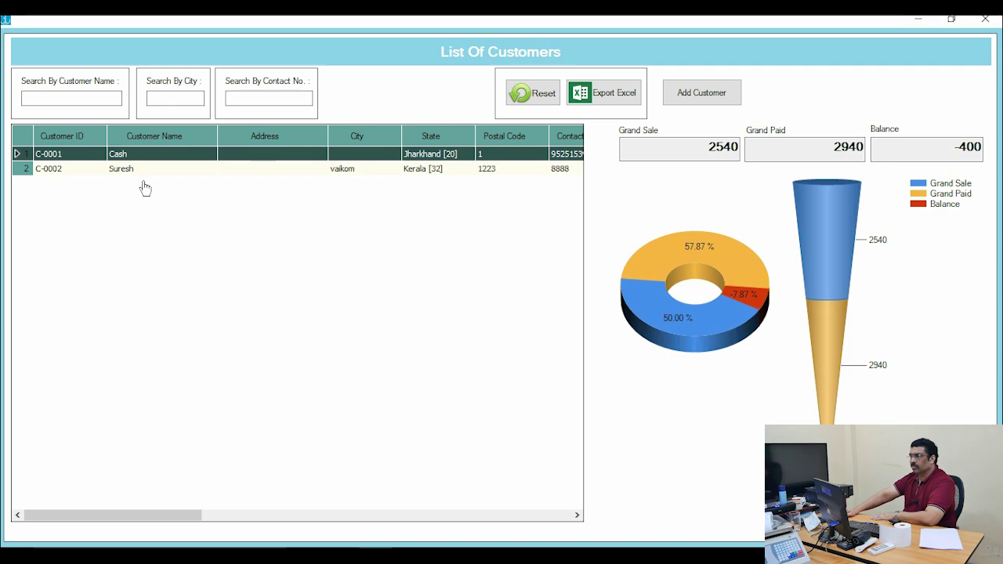
pyautogui.click(985, 18)
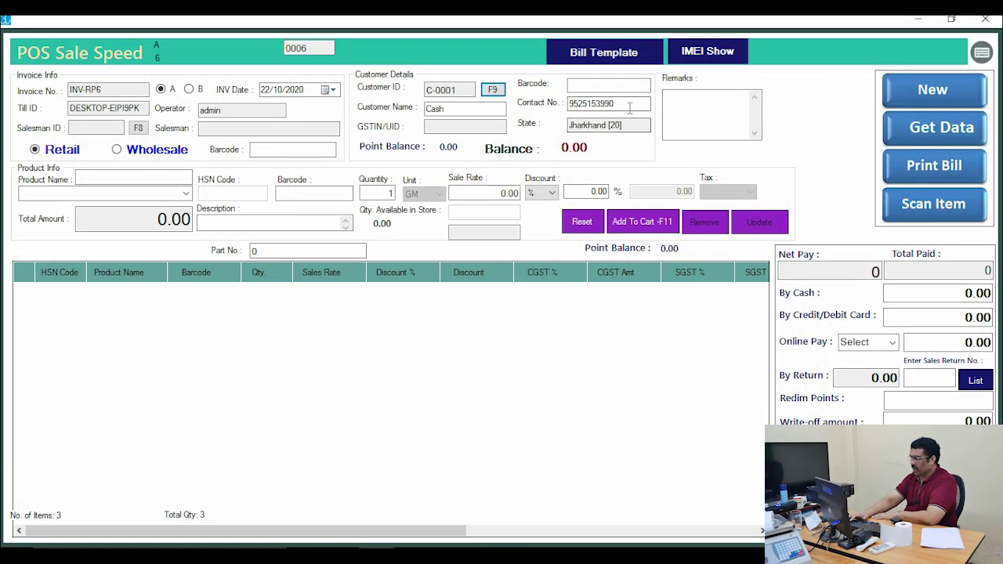
# Replace the default contact number with the registered customer's number to load that customer's details into the invoice
pyautogui.doubleClick(629, 105)
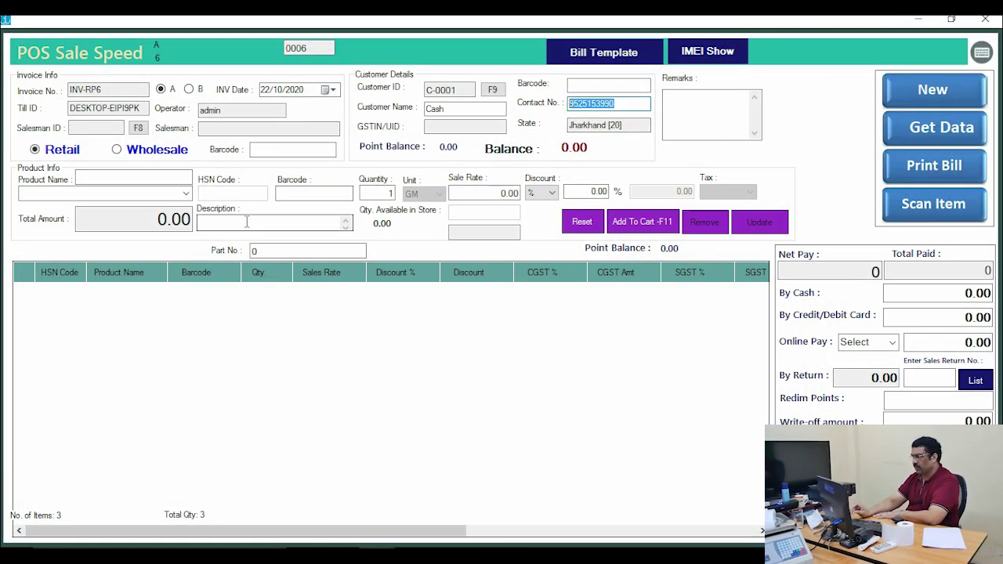
pyautogui.write('8888')
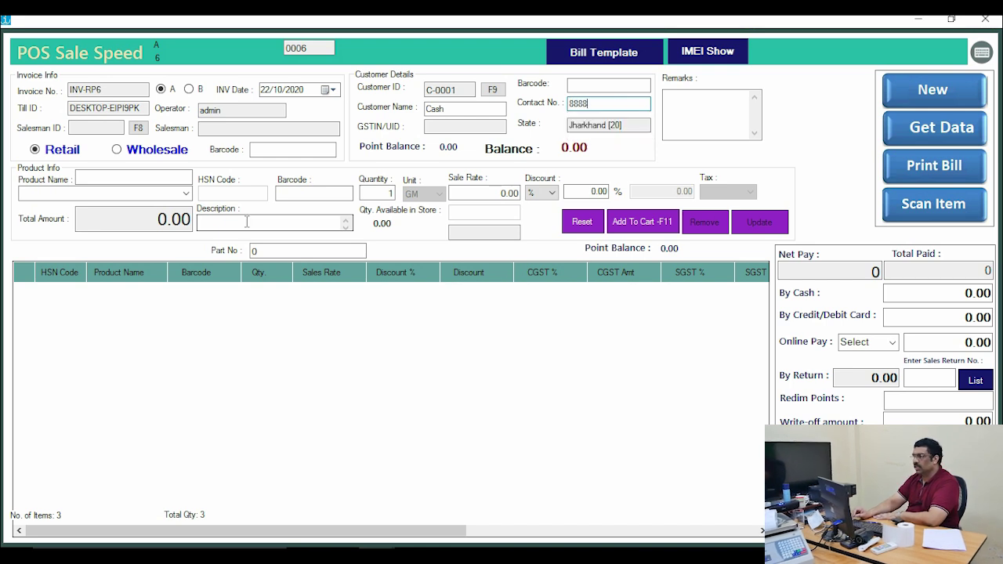
pyautogui.press('Return')
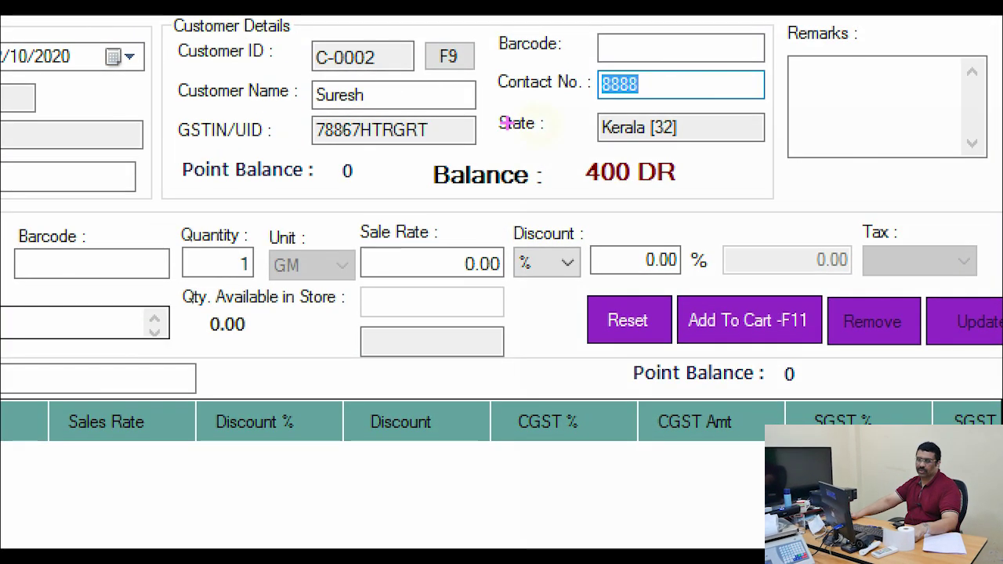
pyautogui.moveTo(574, 147); pyautogui.dragTo(731, 213)
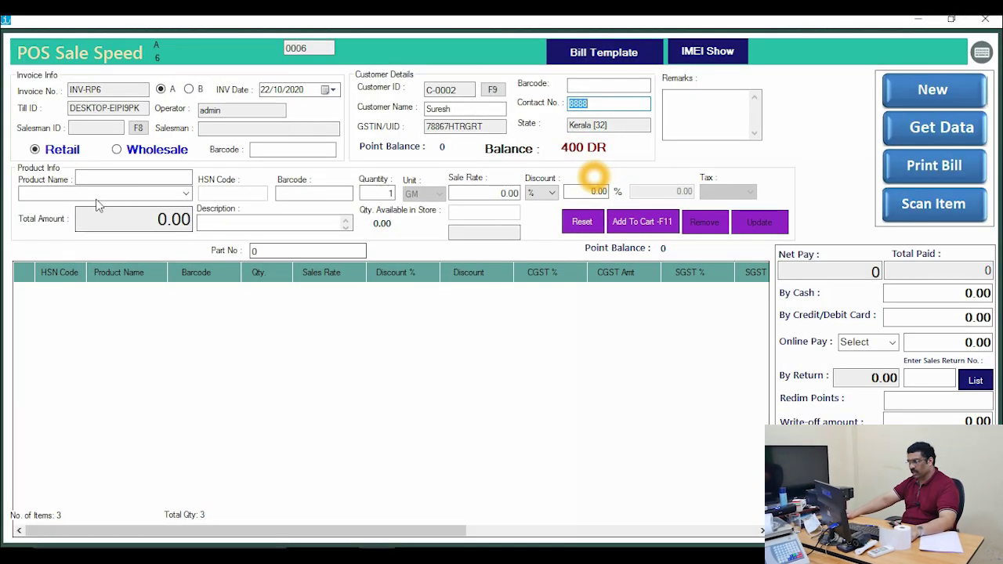
# Select pen drive as the product and add it to the cart twice
pyautogui.click(186, 193)
pyautogui.click(78, 249)
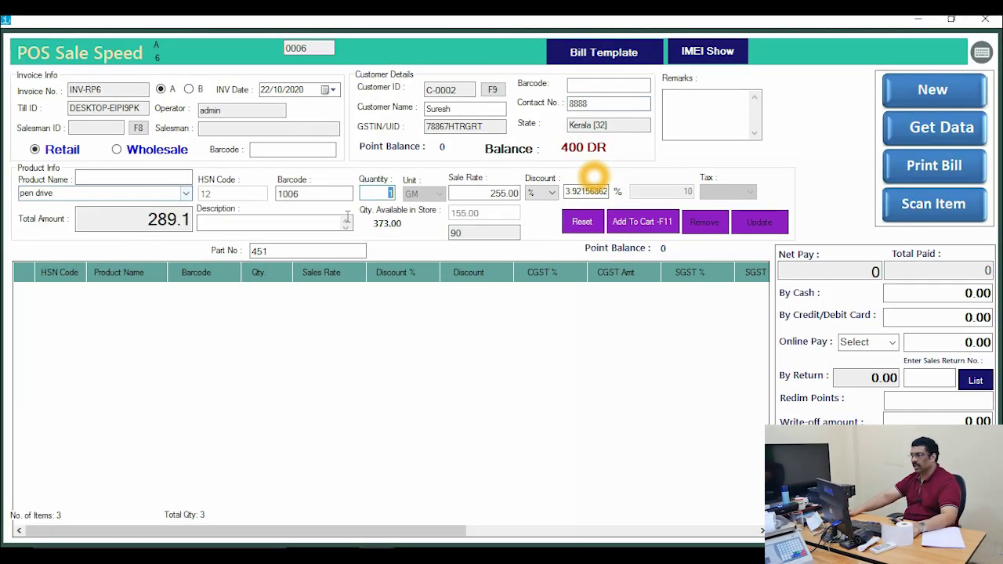
pyautogui.click(661, 224)
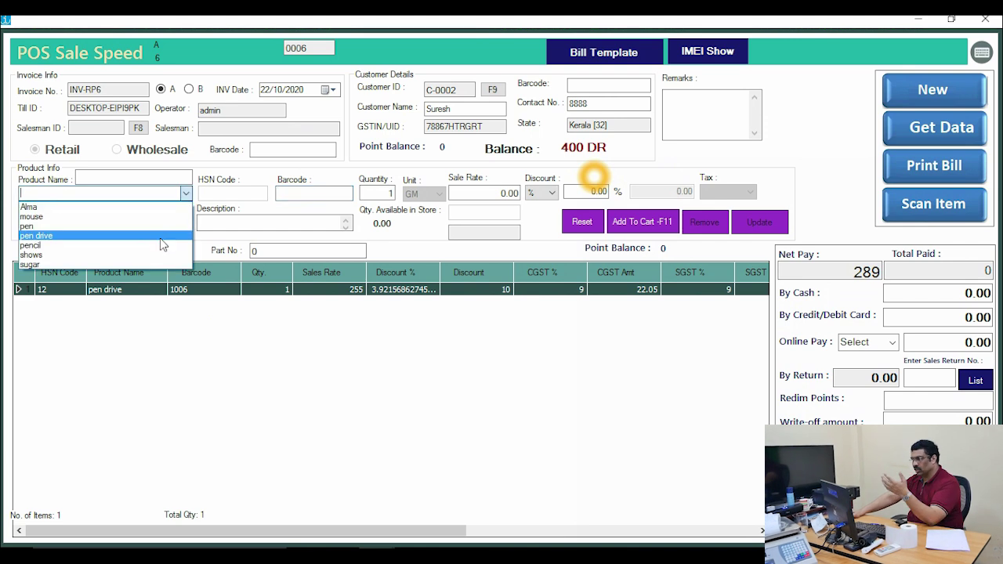
pyautogui.click(619, 222)
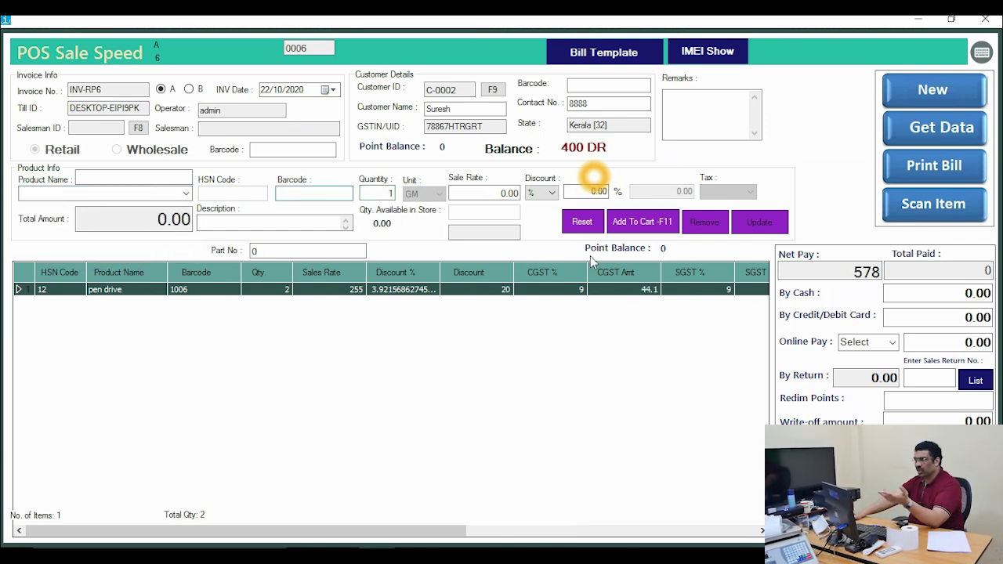
# Set the quantity of the pen drive line in the cart to 10 and update the line
pyautogui.click(598, 193)
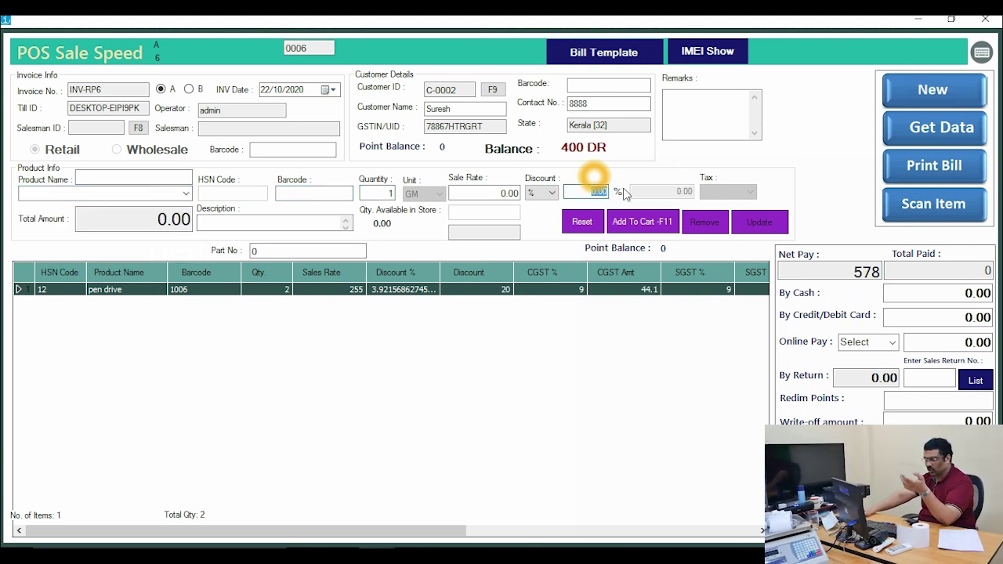
pyautogui.click(501, 193)
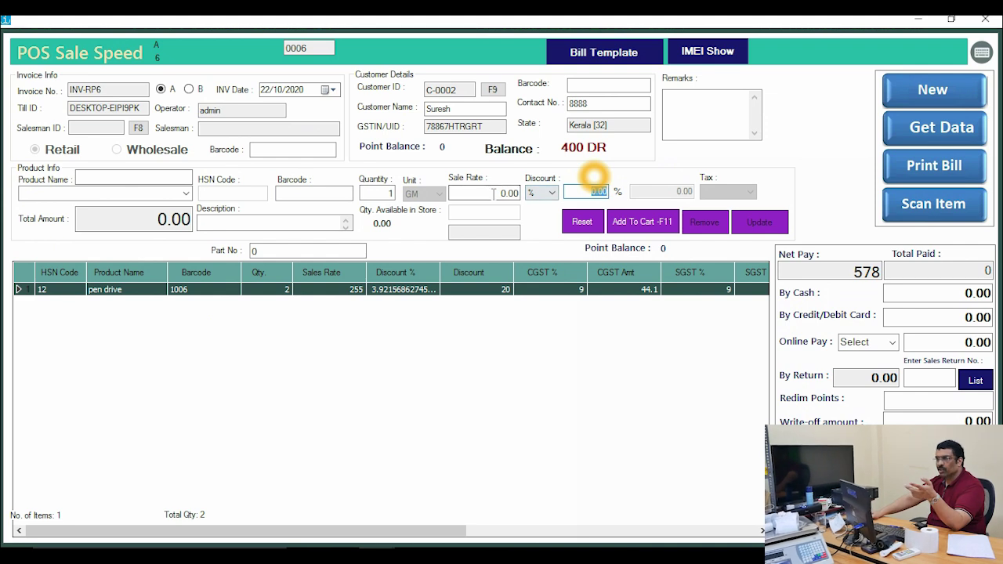
pyautogui.click(375, 194)
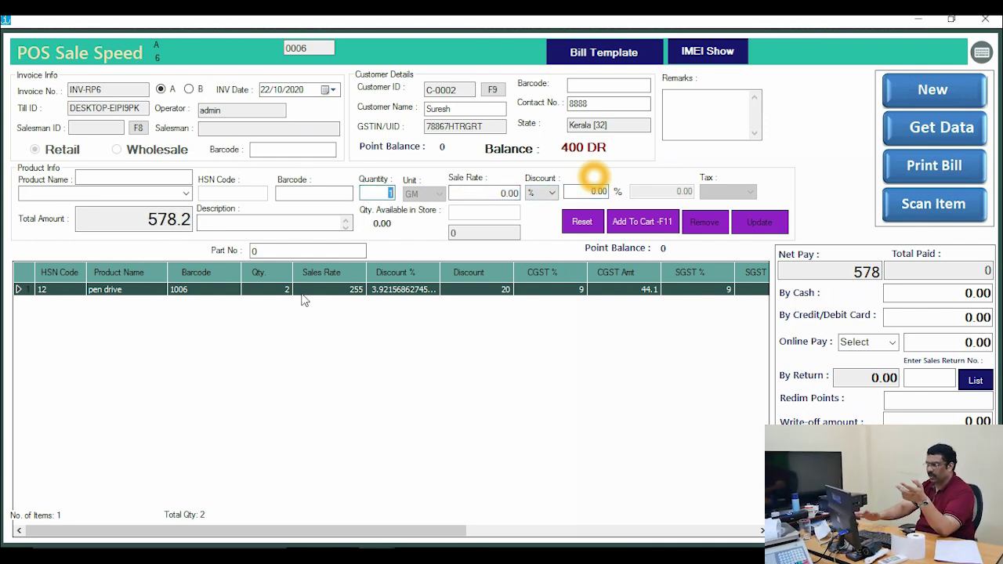
pyautogui.doubleClick(303, 293)
pyautogui.write('10')
pyautogui.click(768, 224)
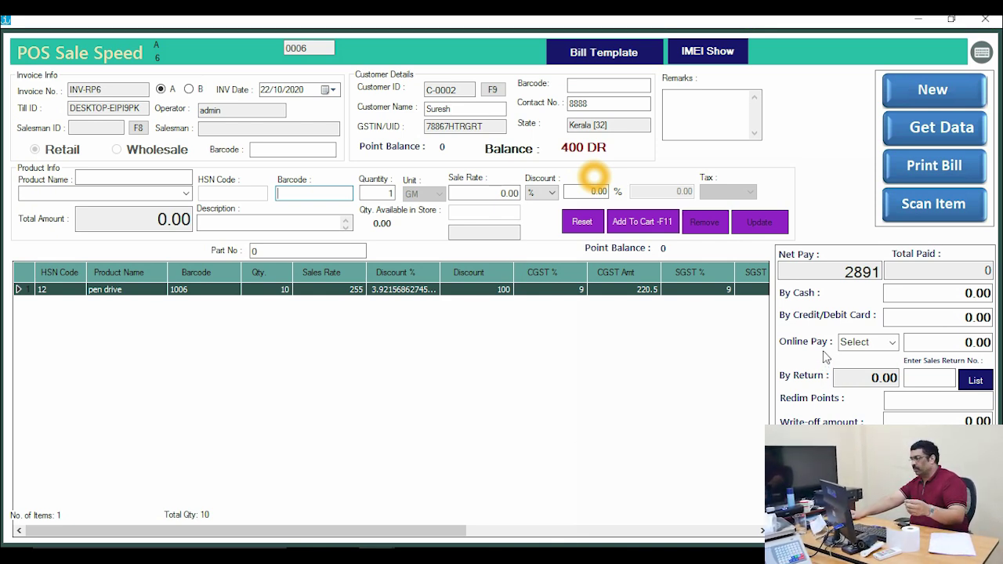
# Look at the sales return fields and the invoice date calendar, and close the calendar without choosing a date
pyautogui.click(870, 379)
pyautogui.click(940, 379)
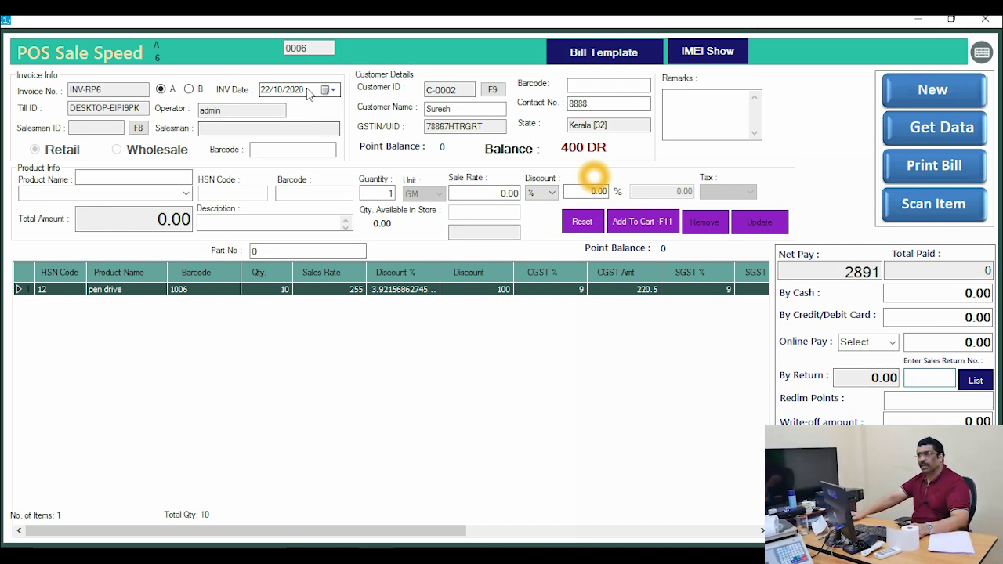
pyautogui.click(330, 90)
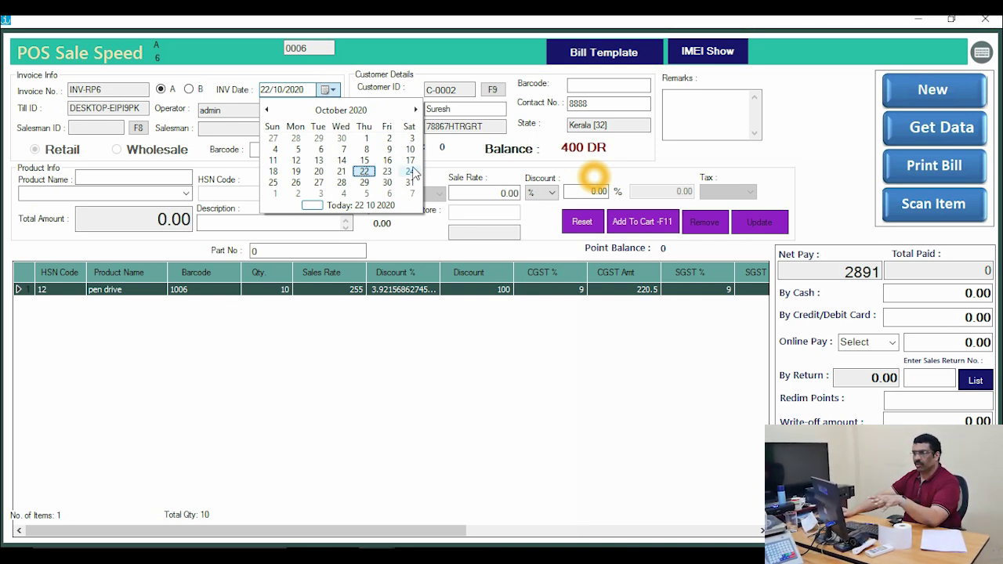
pyautogui.click(412, 238)
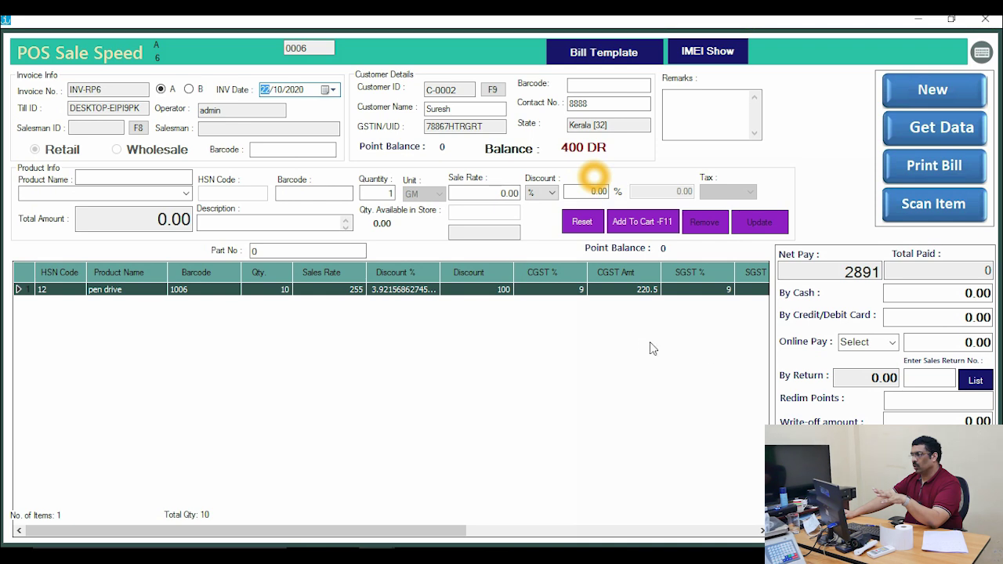
# Start a new invoice in place of the unsaved one and examine the default Cash customer's ID, contact number and state
pyautogui.click(932, 90)
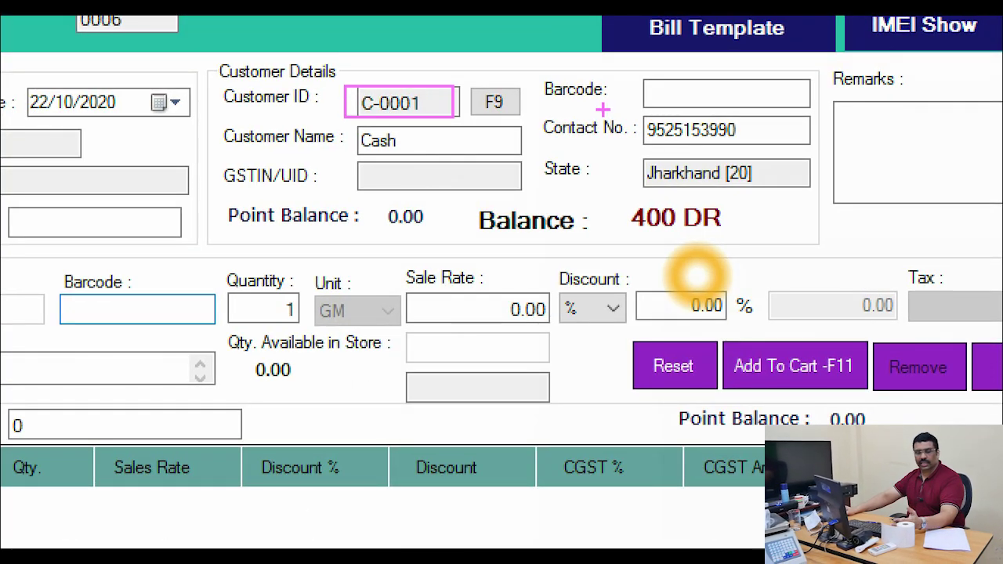
pyautogui.moveTo(589, 112)
pyautogui.mouseDown()
pyautogui.moveTo(705, 149)
pyautogui.moveTo(761, 200)
pyautogui.mouseUp()
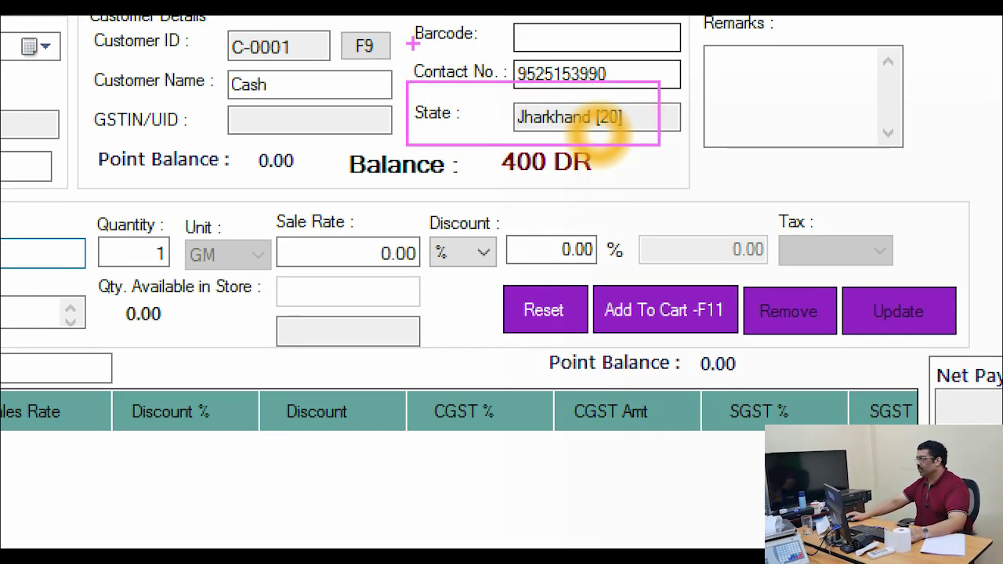
pyautogui.moveTo(414, 44); pyautogui.dragTo(663, 95)
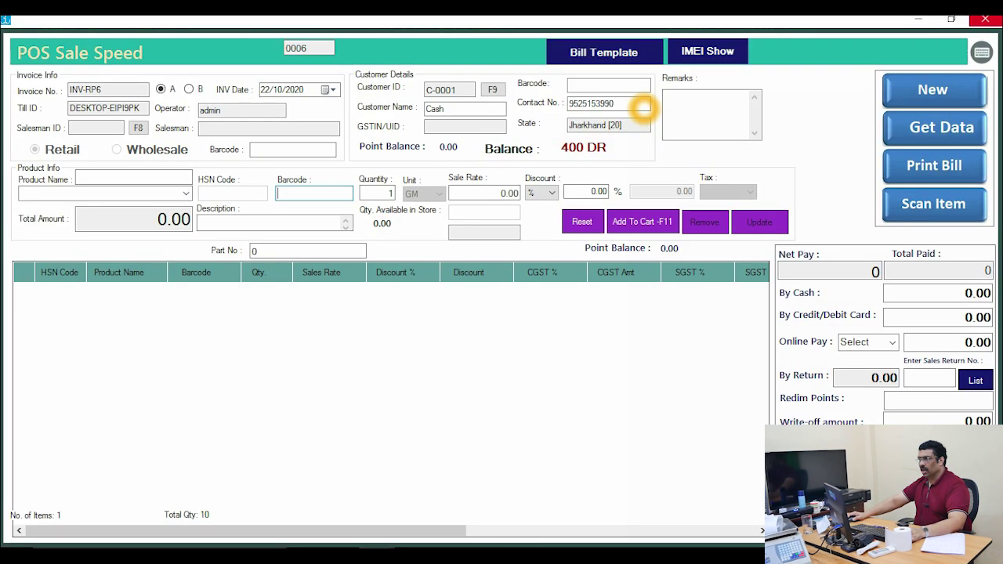
# Leave the sale and load the default Cash customer's profile into Customer Entry from the list of customers
pyautogui.click(985, 20)
pyautogui.click(197, 39)
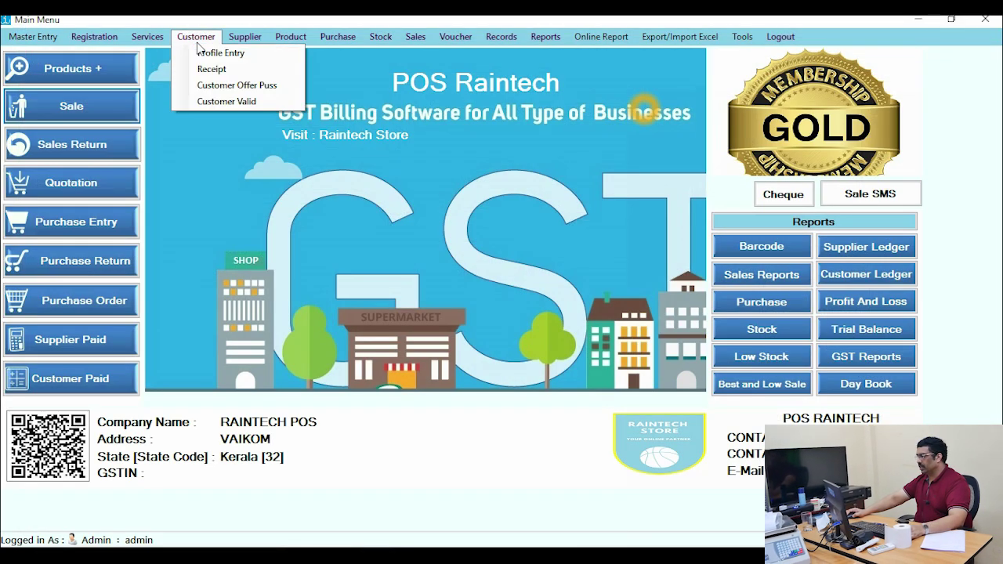
pyautogui.click(213, 52)
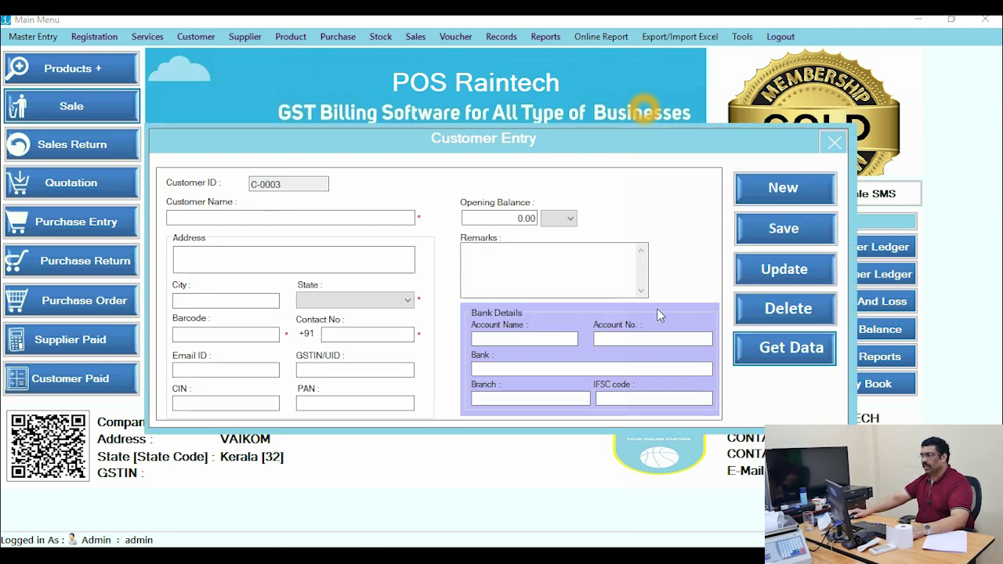
pyautogui.click(791, 348)
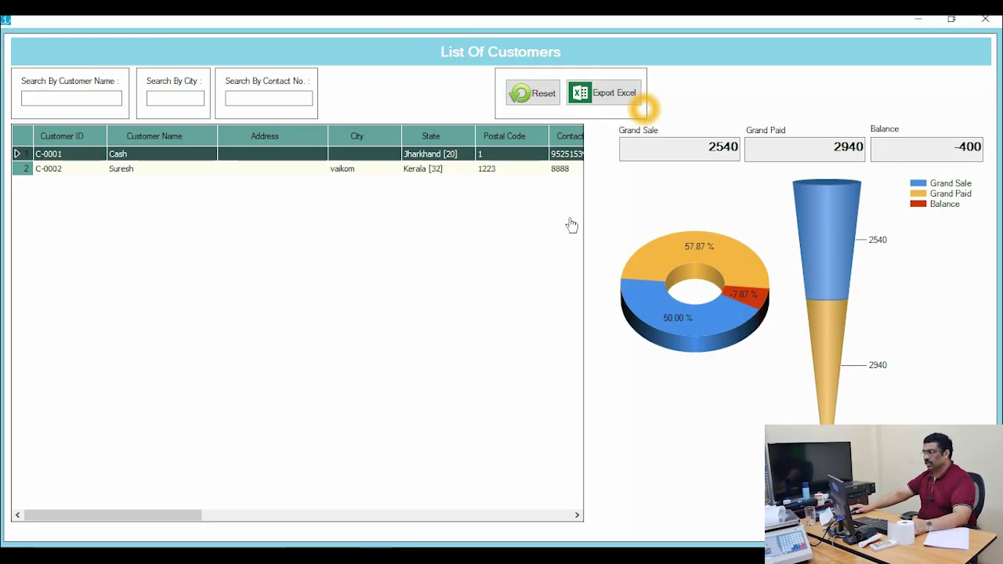
pyautogui.doubleClick(122, 155)
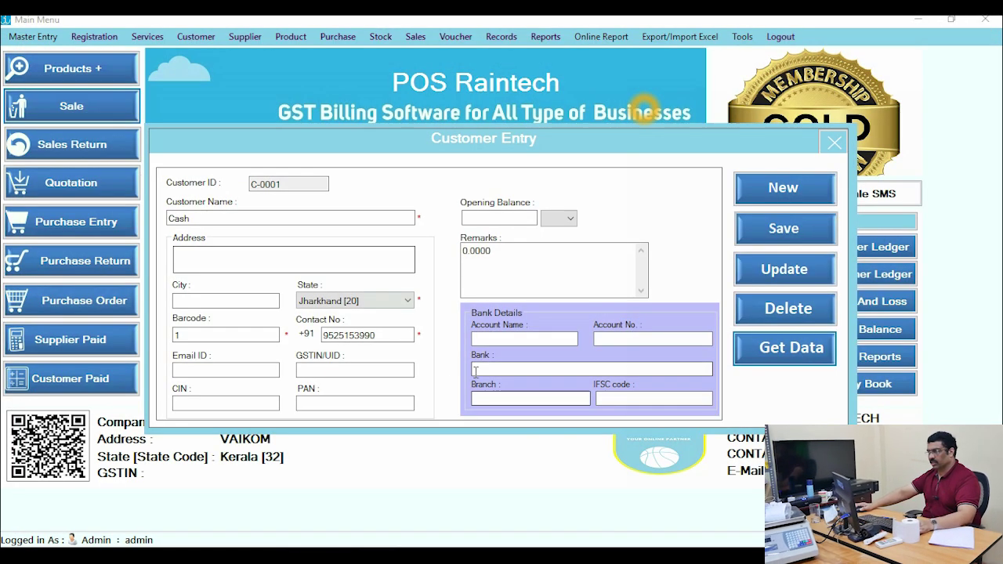
# Set the Cash customer's state to Kerala [32], enter a new contact number, update the record and close the entry form
pyautogui.click(407, 301)
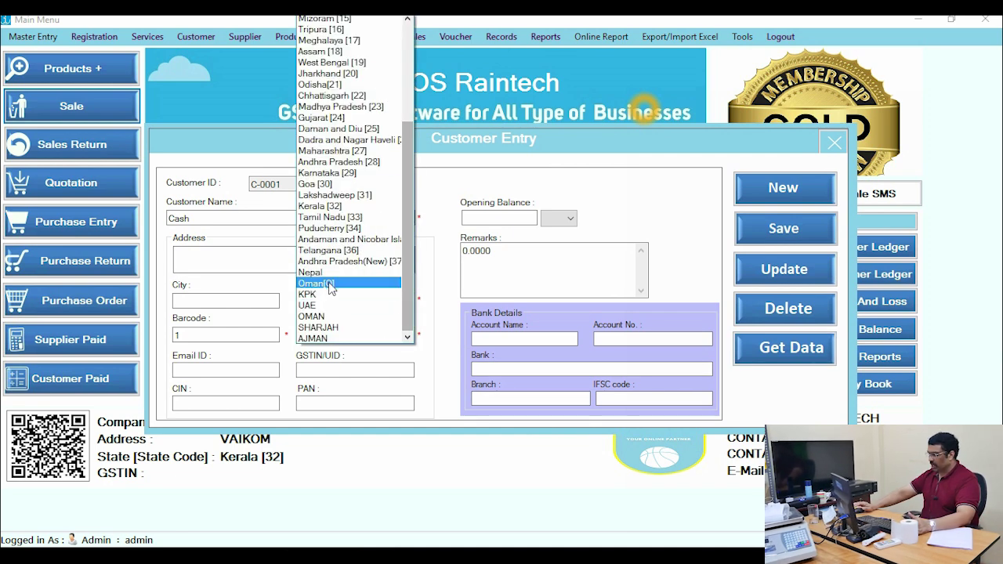
pyautogui.click(337, 205)
pyautogui.doubleClick(396, 335)
pyautogui.write('7894')
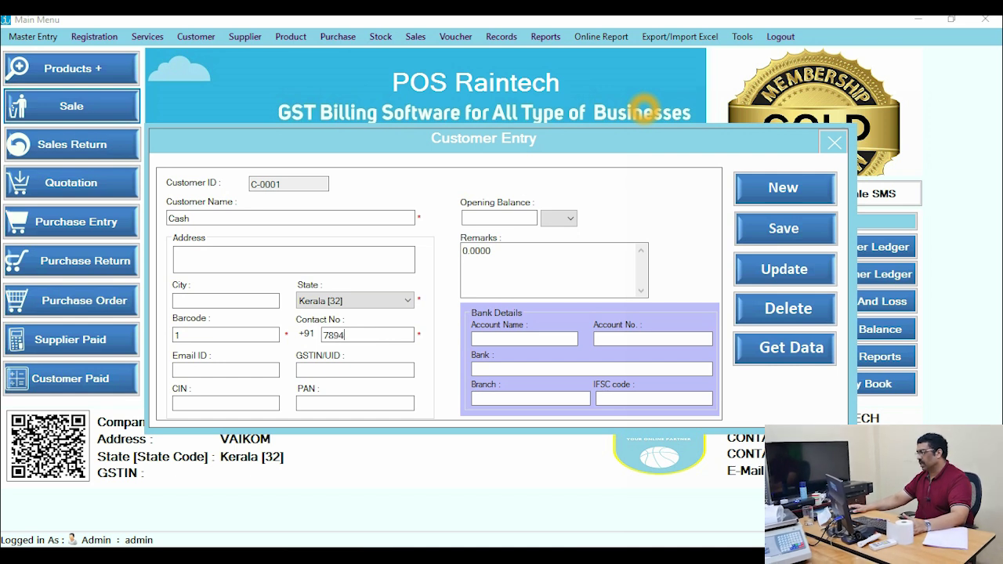
pyautogui.click(788, 269)
pyautogui.click(570, 338)
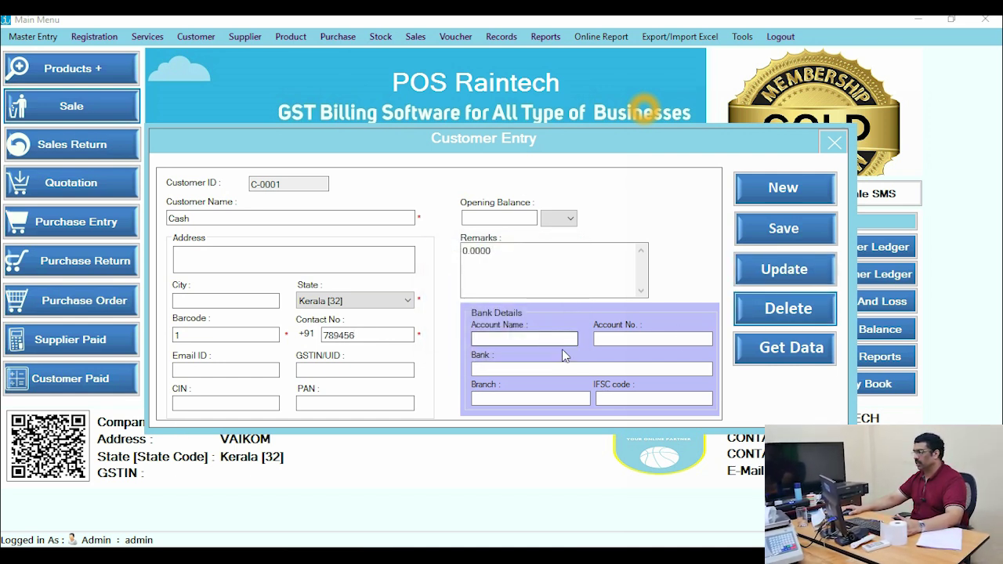
pyautogui.click(834, 142)
# Open the sale form again, review the A4 and thermal printer bill templates, and close the template selection
pyautogui.click(101, 113)
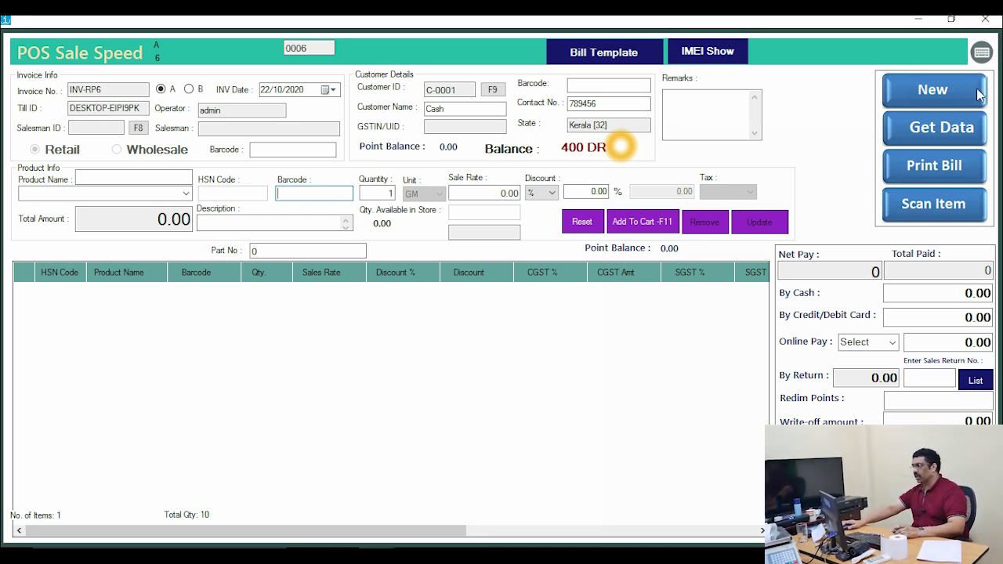
pyautogui.click(596, 55)
pyautogui.click(748, 137)
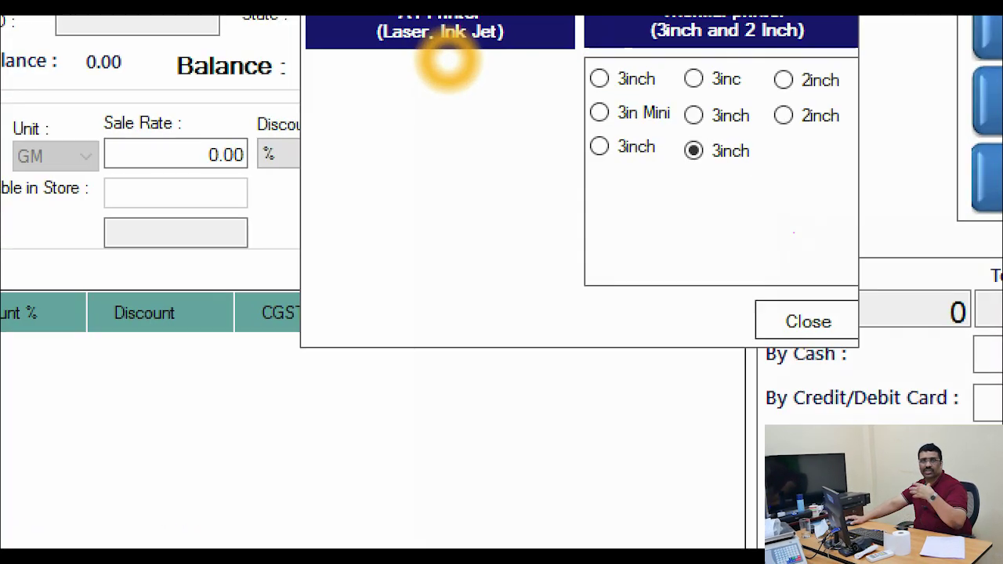
pyautogui.moveTo(583, 46)
pyautogui.mouseDown()
pyautogui.moveTo(619, 80)
pyautogui.moveTo(885, 189)
pyautogui.mouseUp()
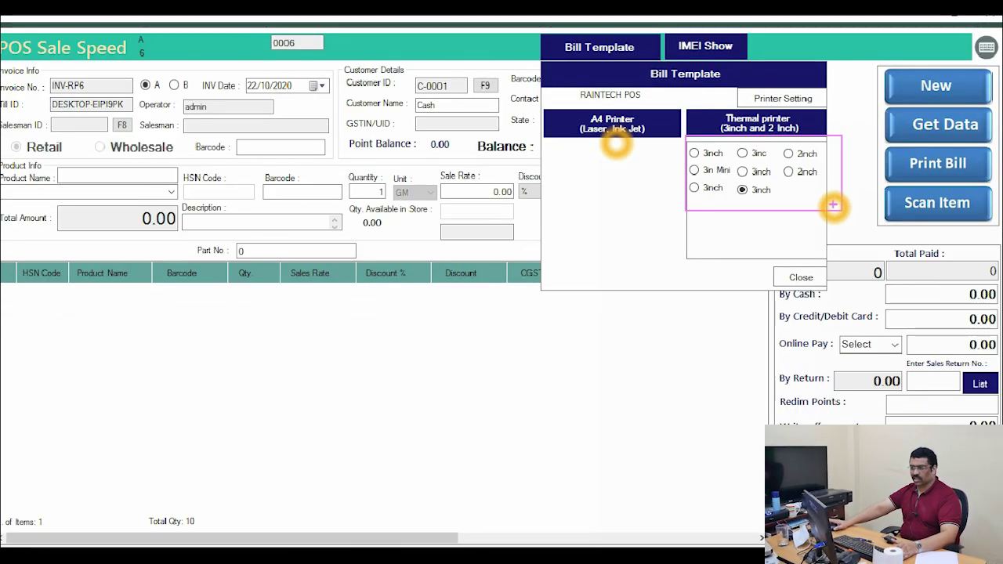
pyautogui.click(800, 277)
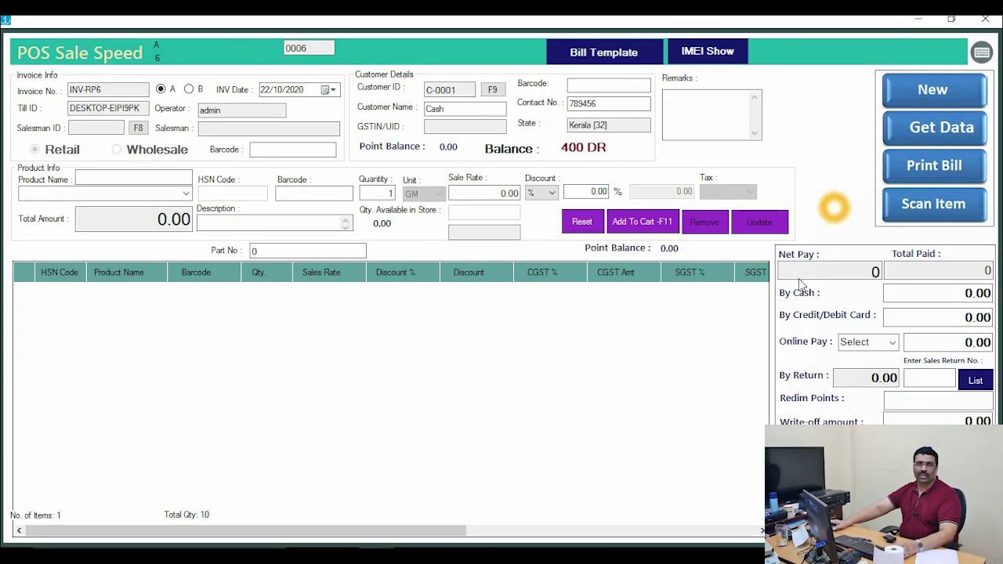